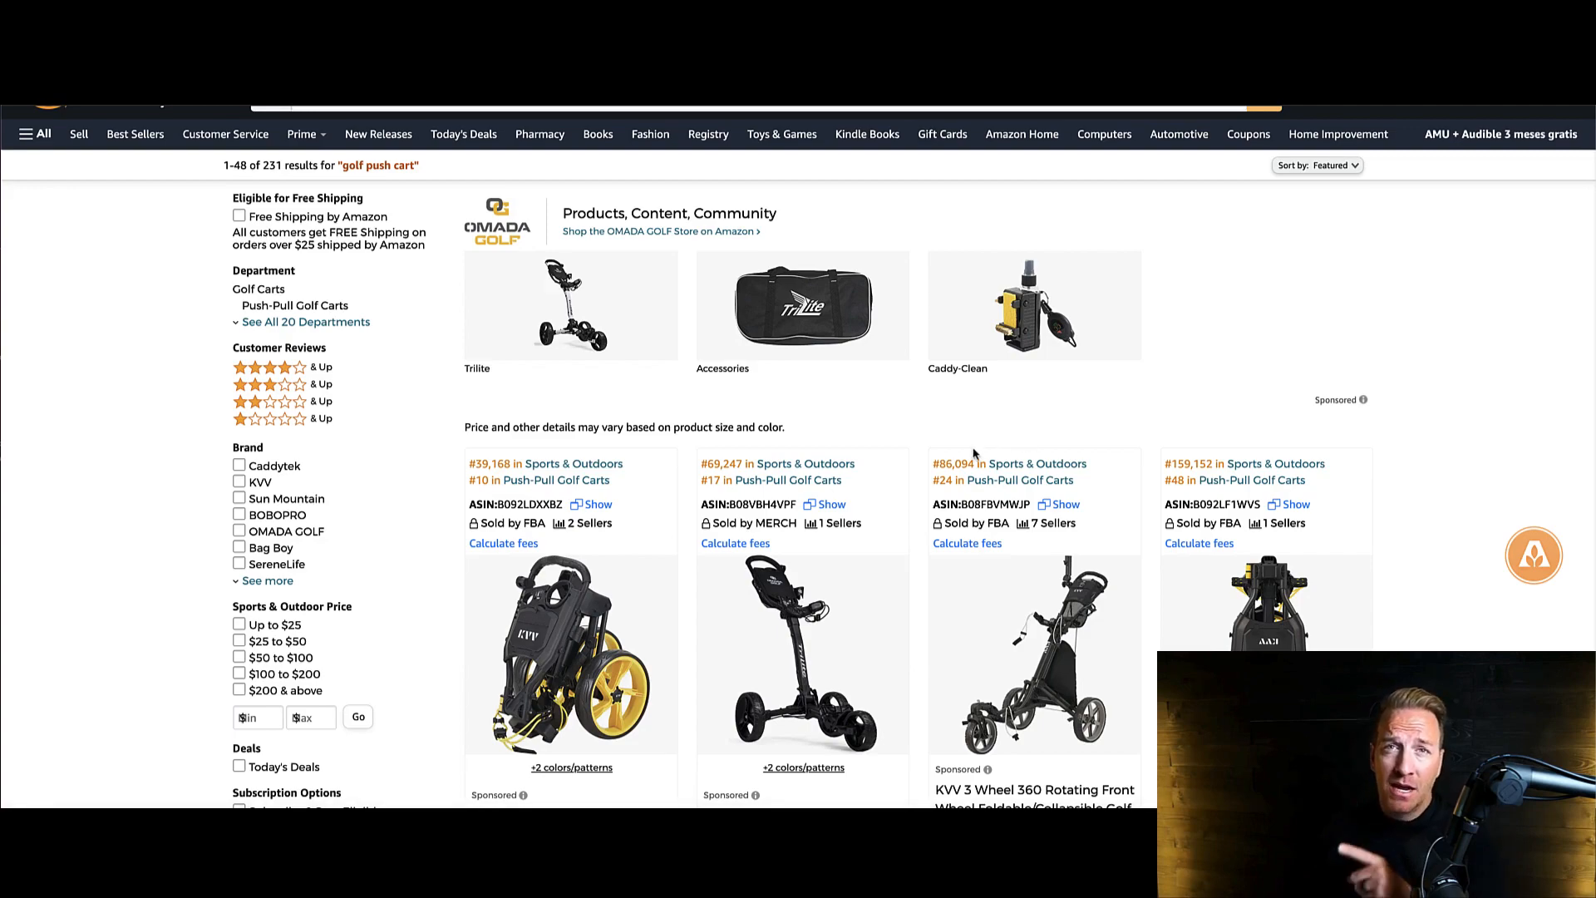
# Browse the Amazon results for golf push cart and check the products' ranks in the Push-Pull Golf Carts category.
pyautogui.scroll(-3, 947, 470)
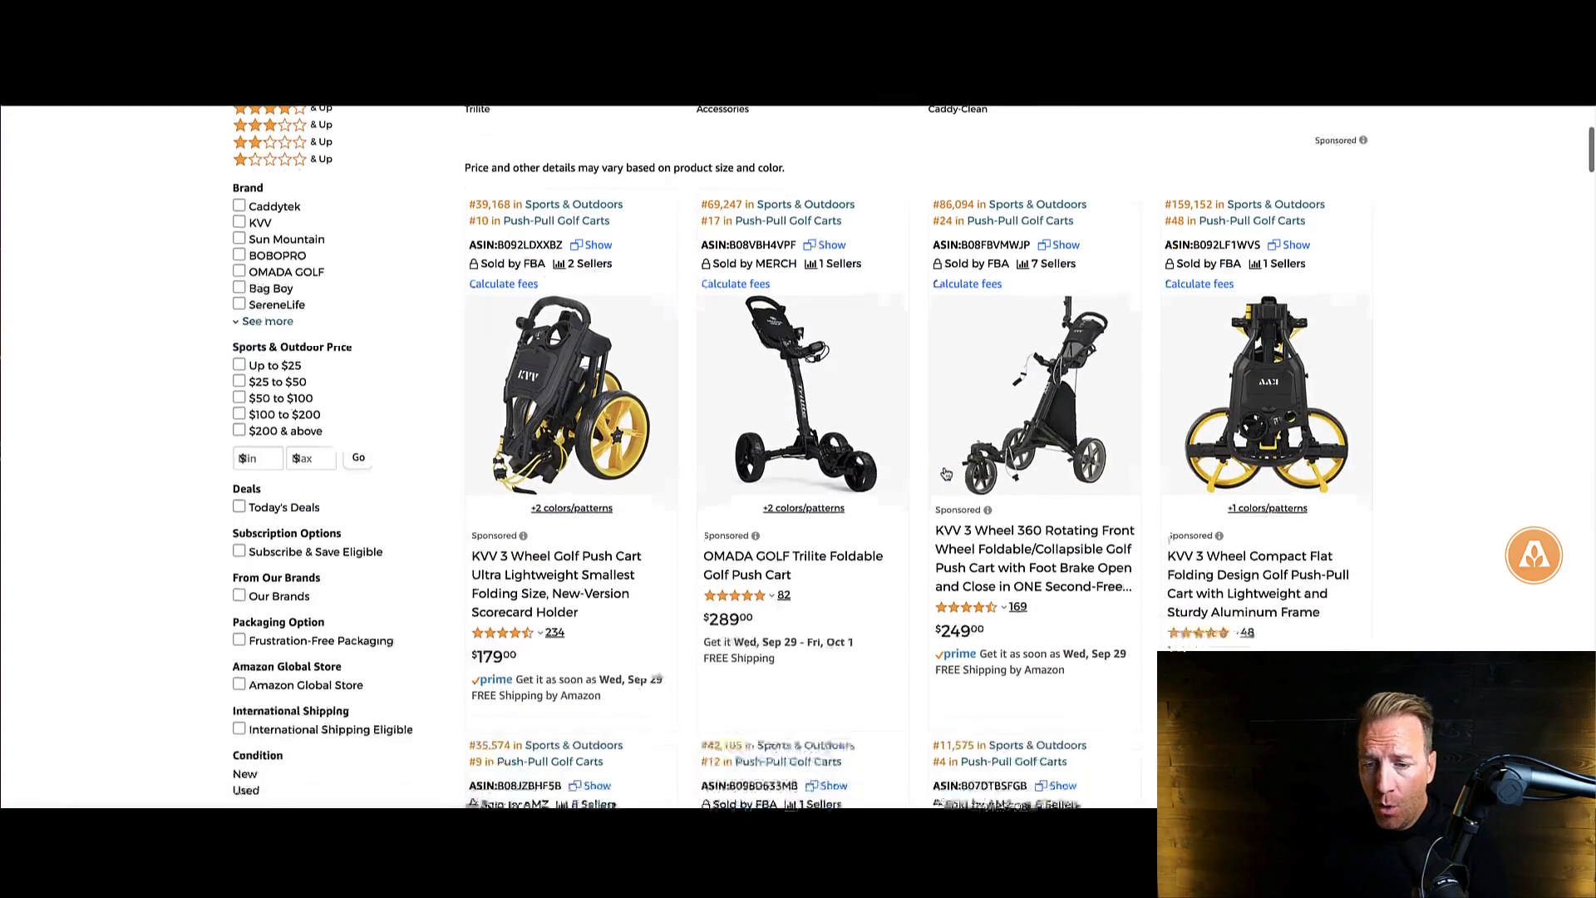
pyautogui.scroll(-2, 946, 473)
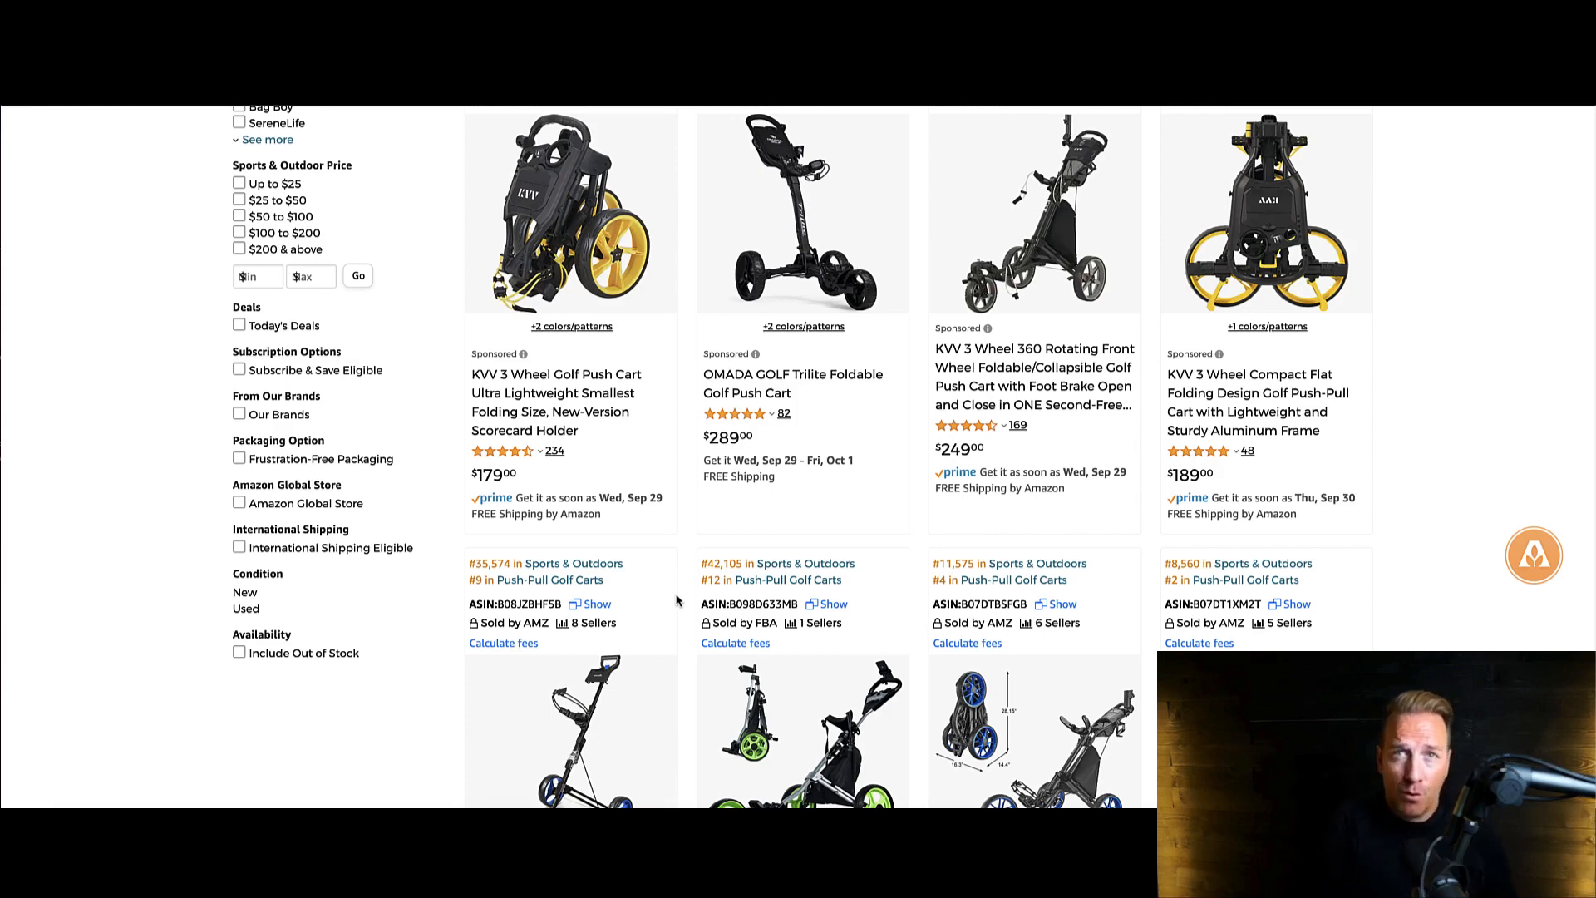
pyautogui.scroll(-1, 678, 601)
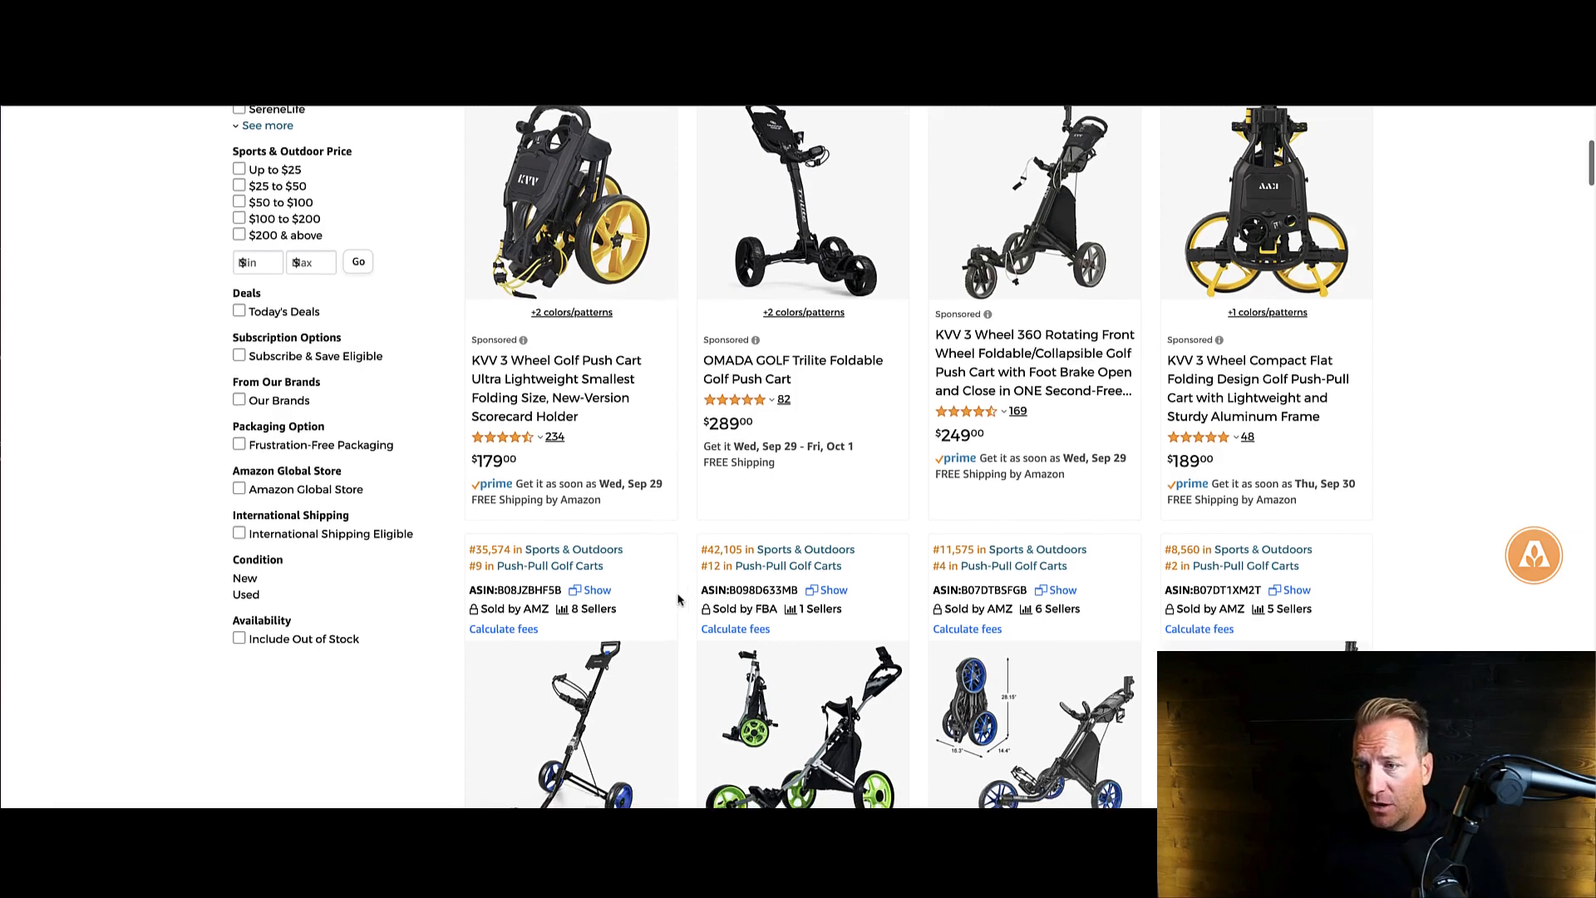
pyautogui.scroll(-2, 678, 600)
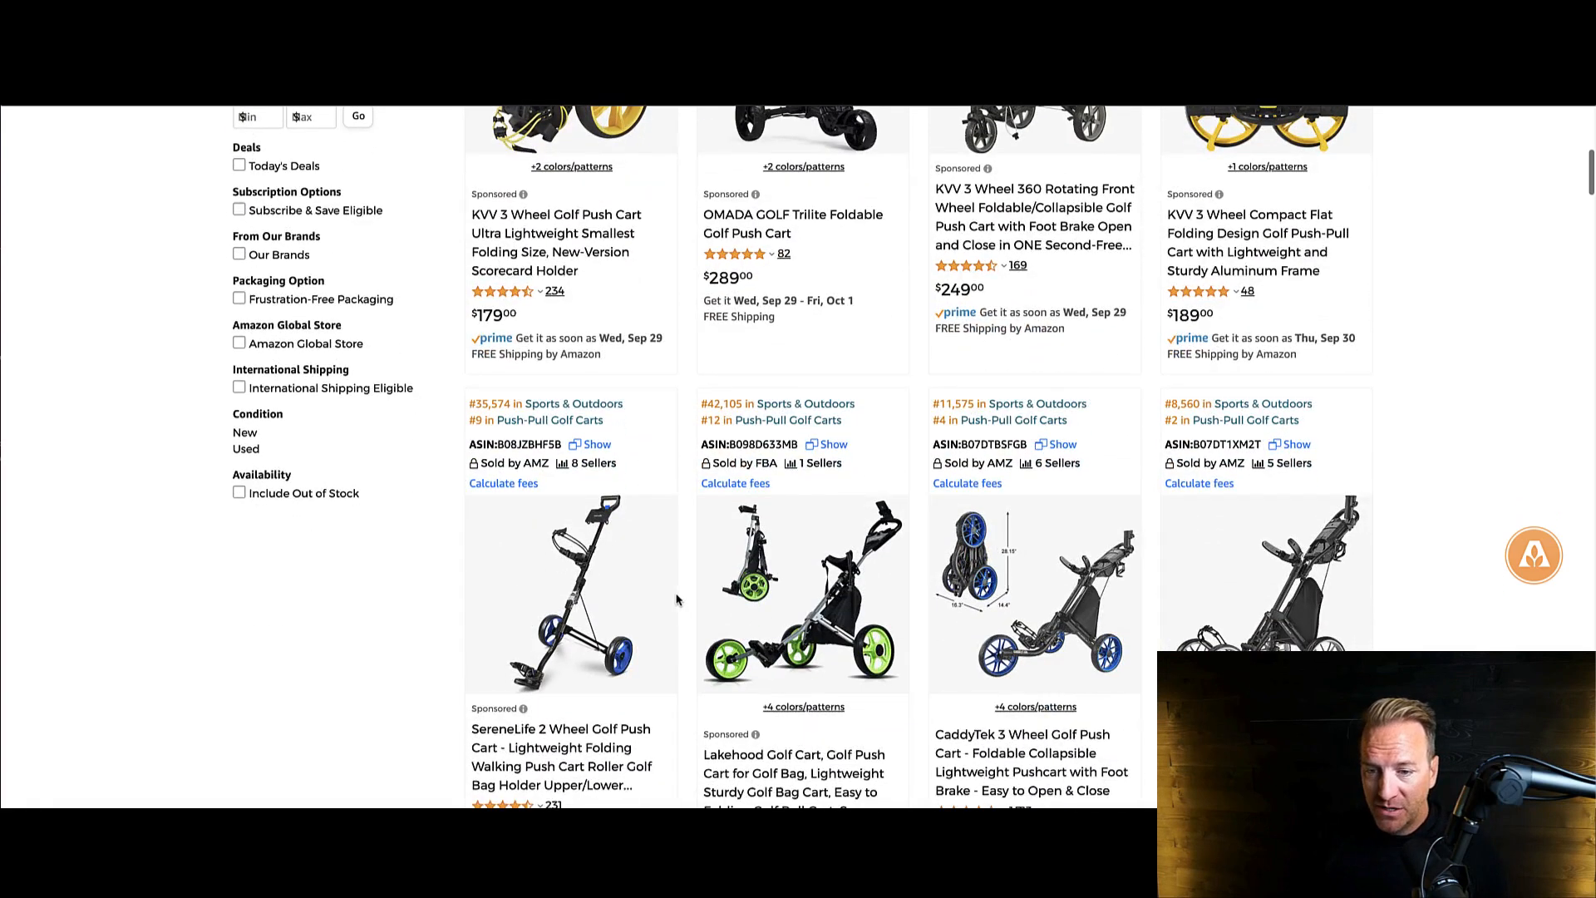
pyautogui.scroll(-2, 678, 599)
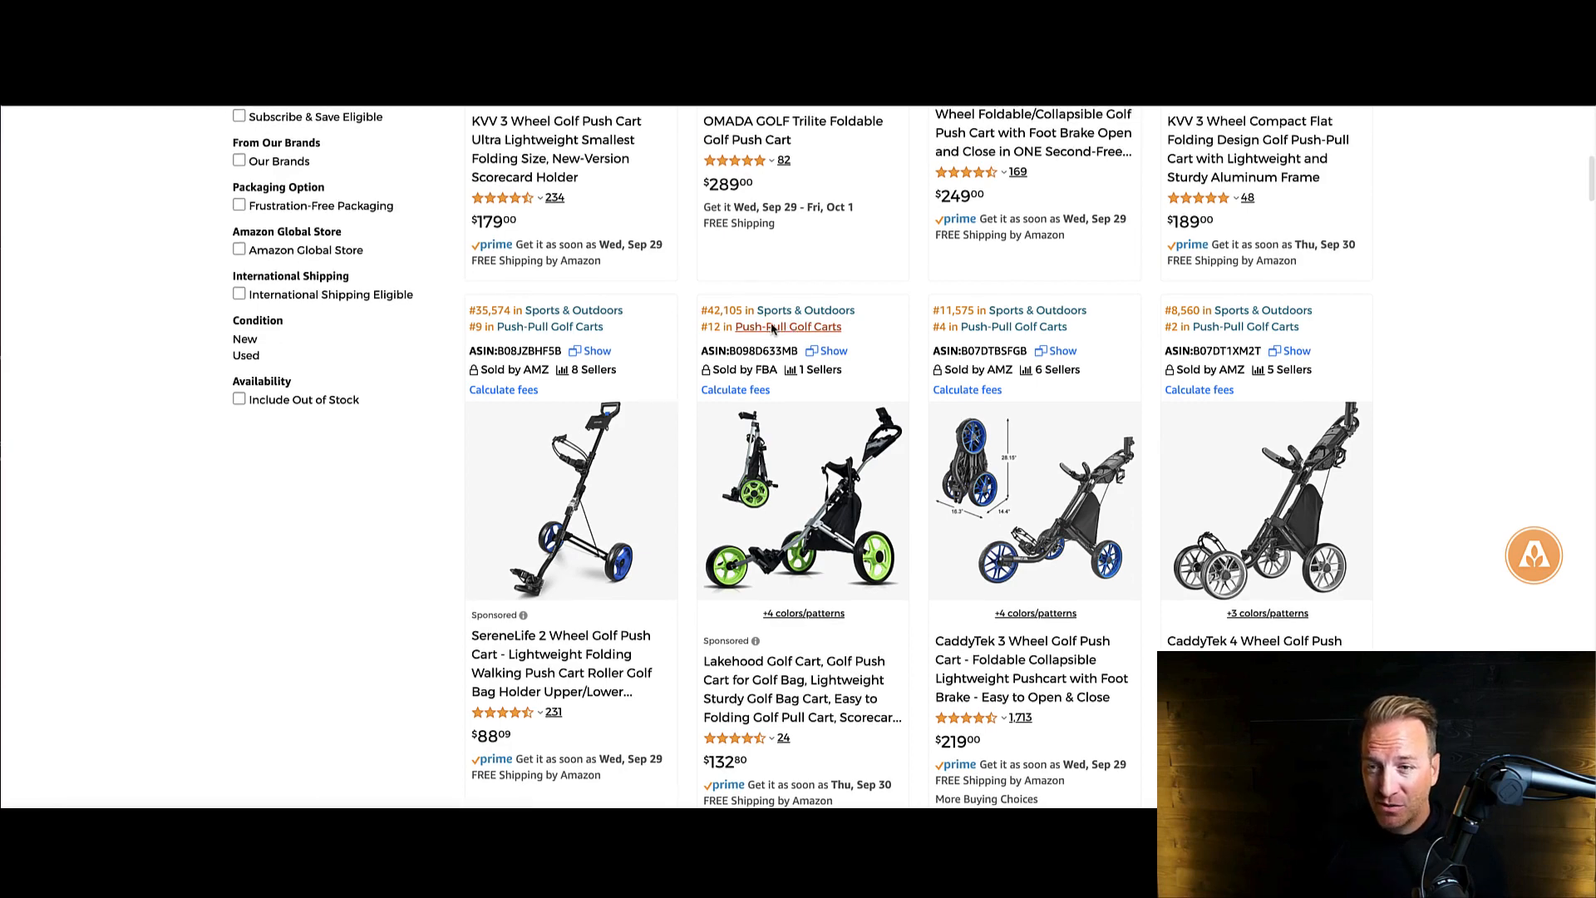
pyautogui.click(772, 328)
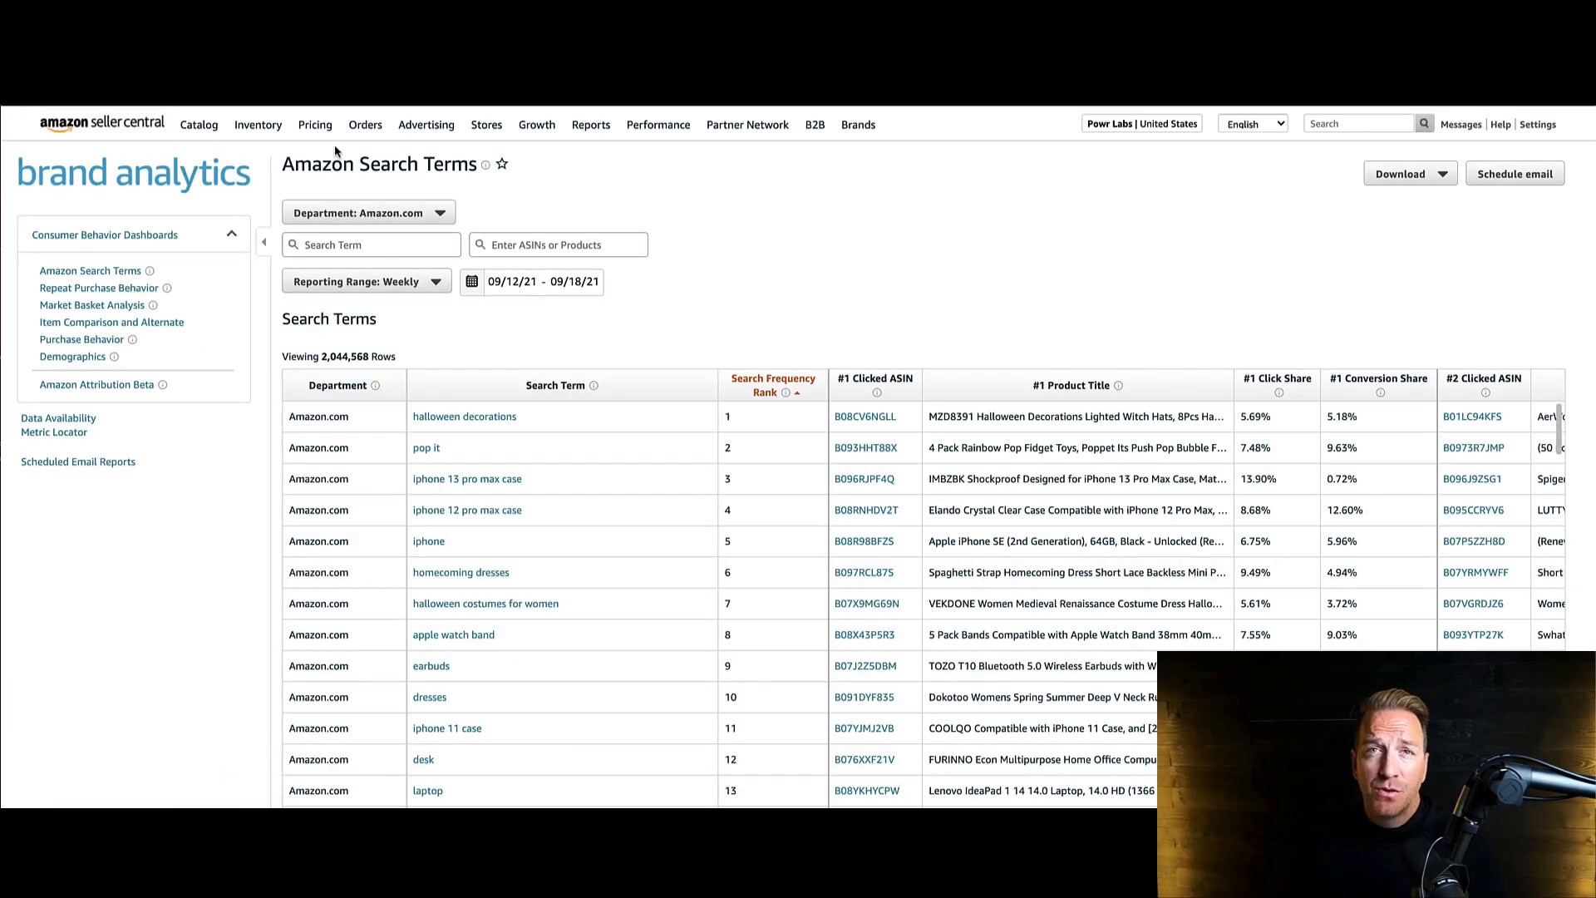
# Start adding a product in Seller Central, search the product types for "golf push cart" and select the Push & Pull Carts category.
pyautogui.moveTo(254, 145)
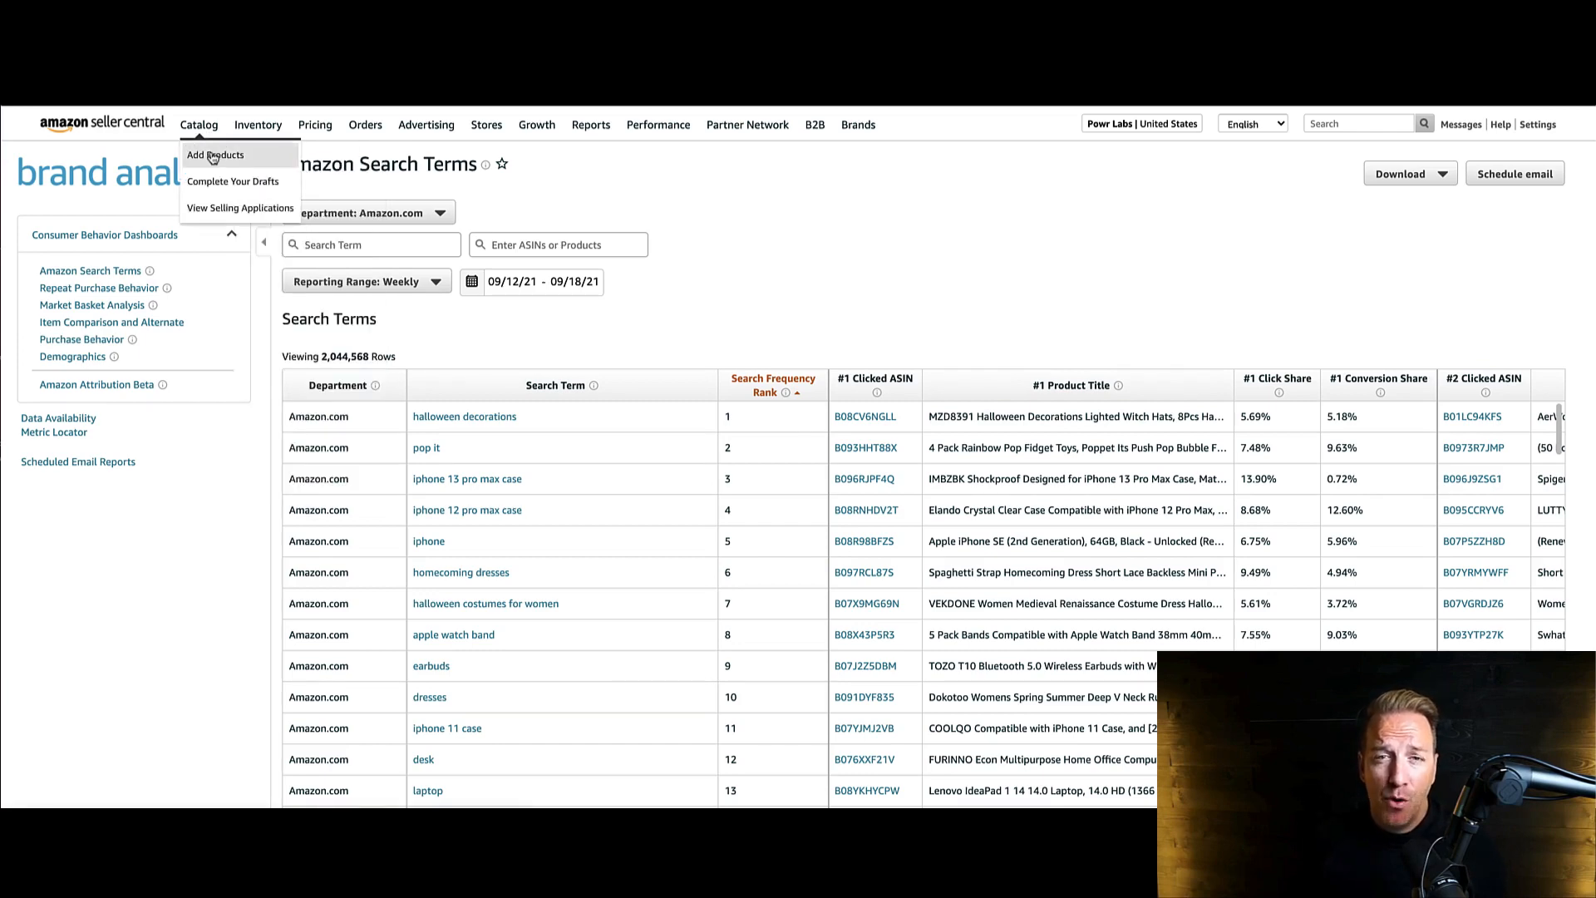
pyautogui.click(214, 156)
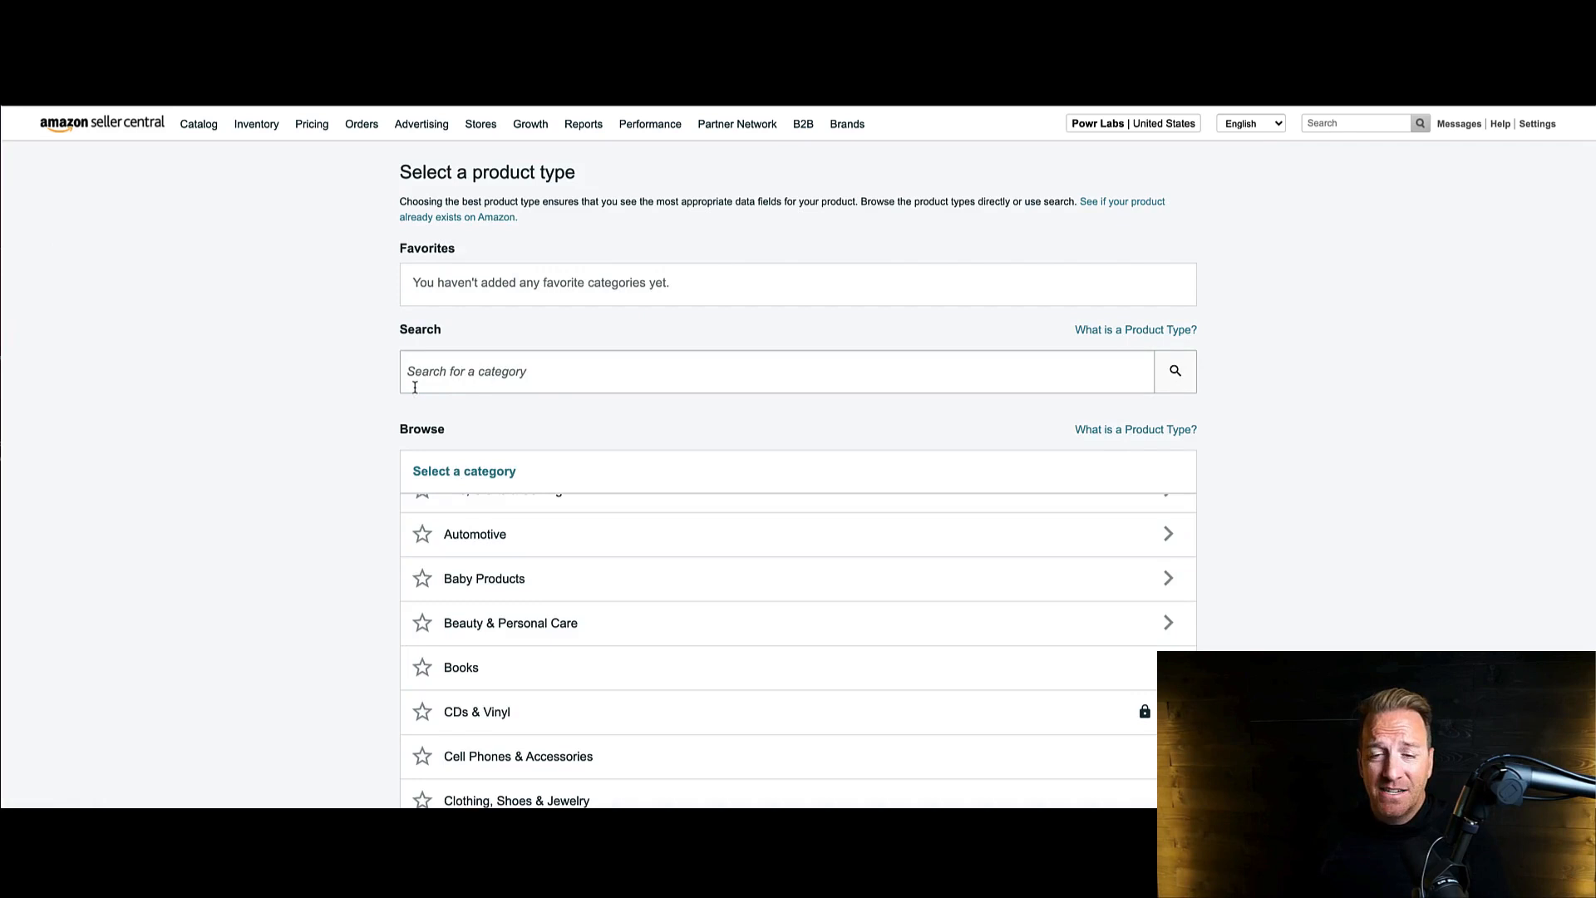
pyautogui.click(451, 377)
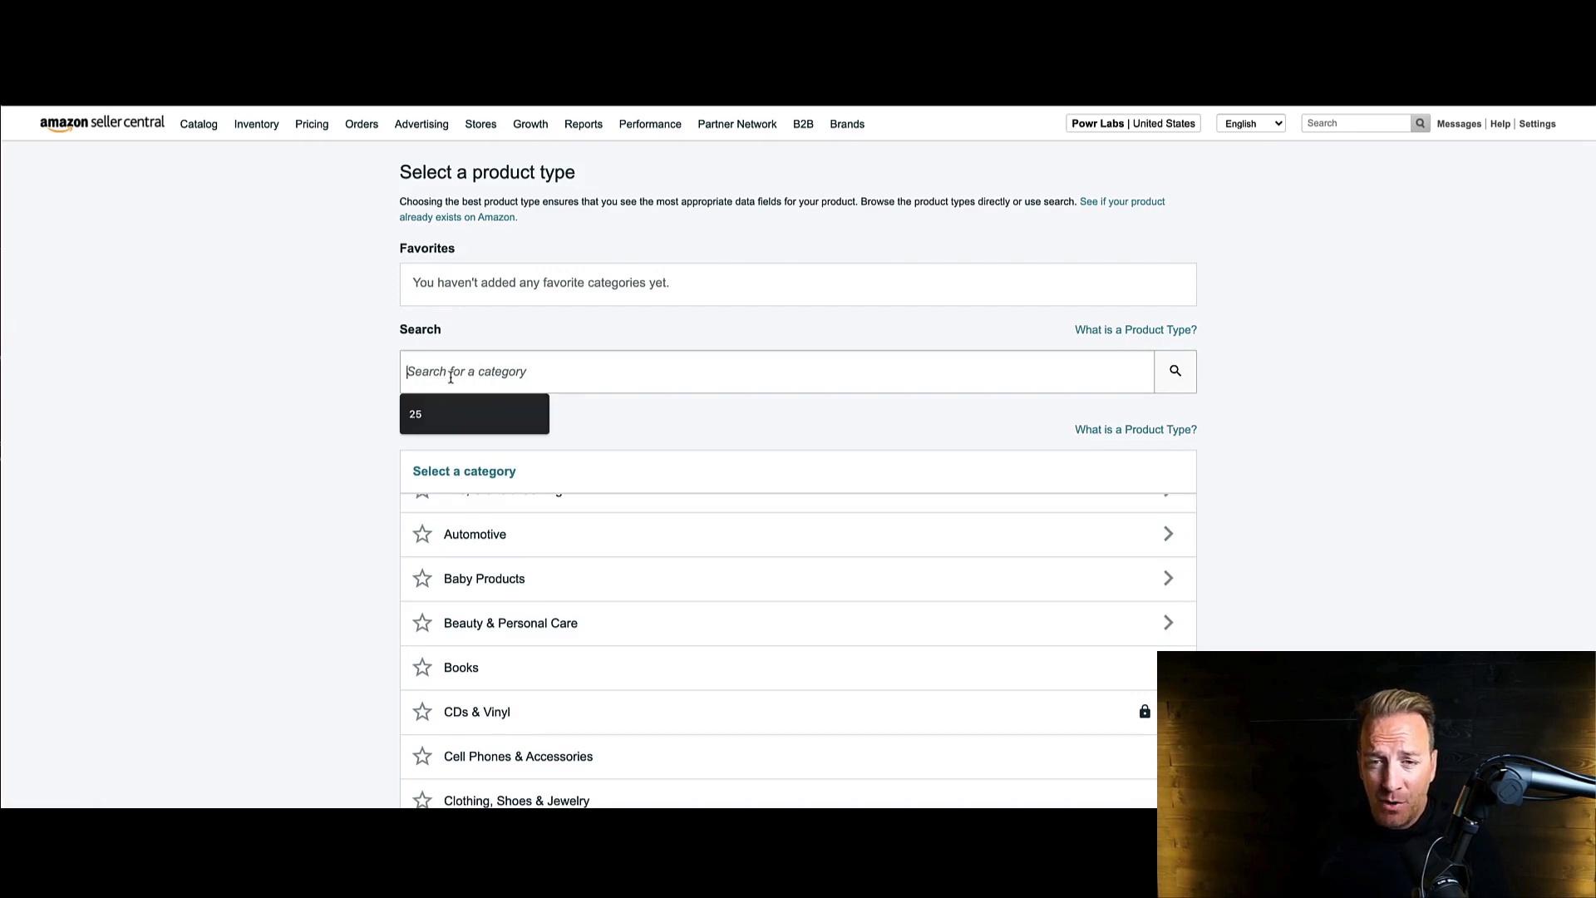
pyautogui.write('golf puysh ')
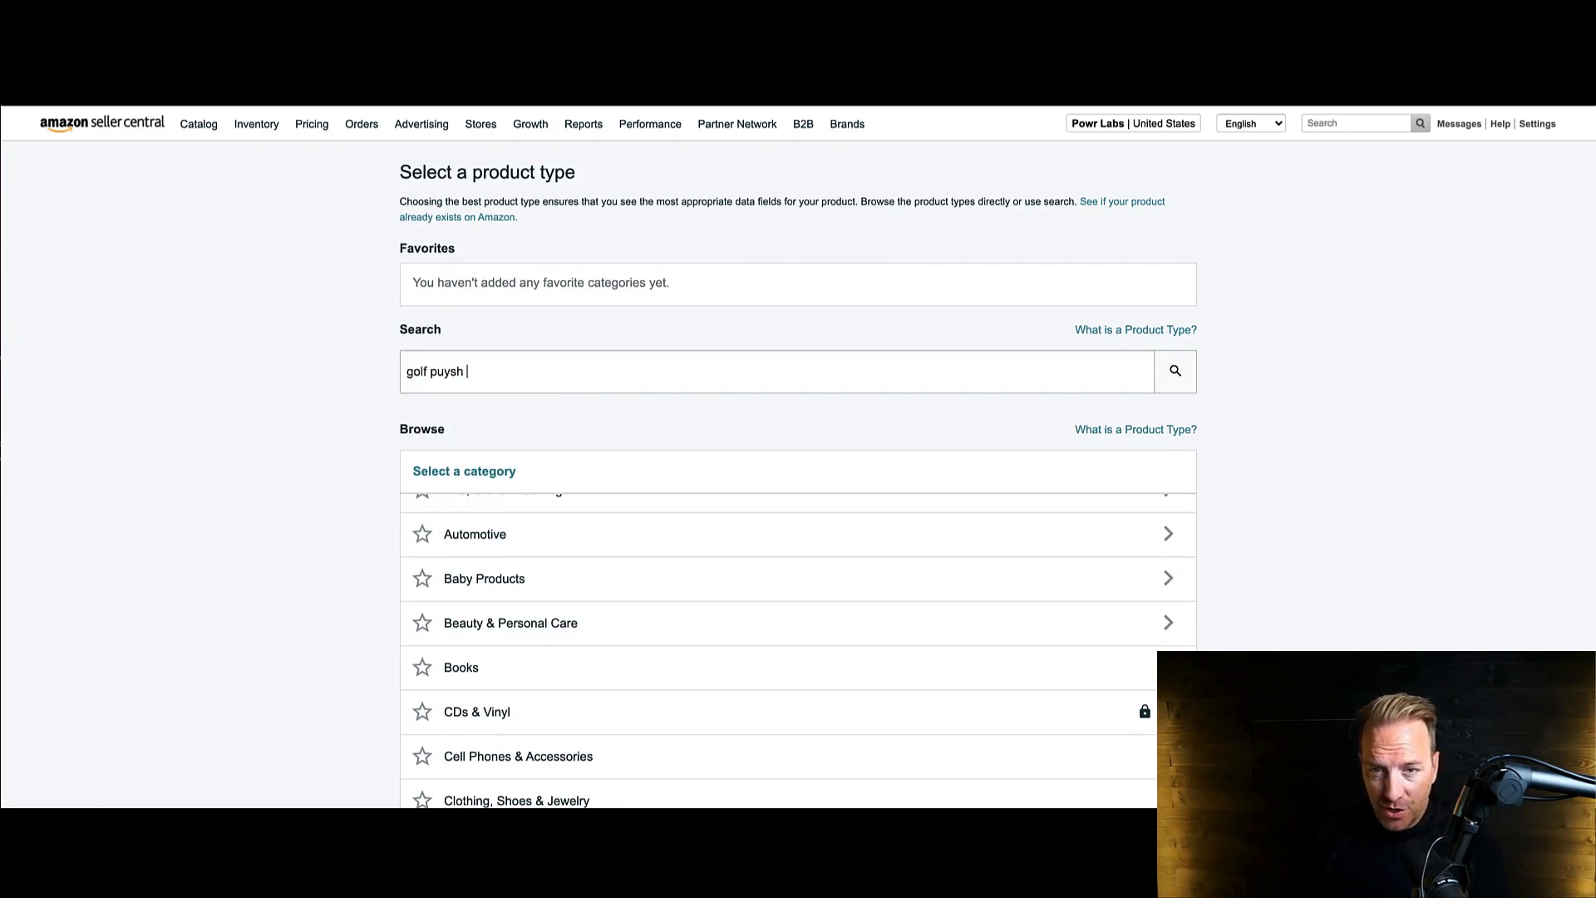
pyautogui.press('BackSpace')
pyautogui.press('BackSpace')
pyautogui.press('BackSpace')
pyautogui.press('BackSpace')
pyautogui.write('sh cart')
pyautogui.press('Return')
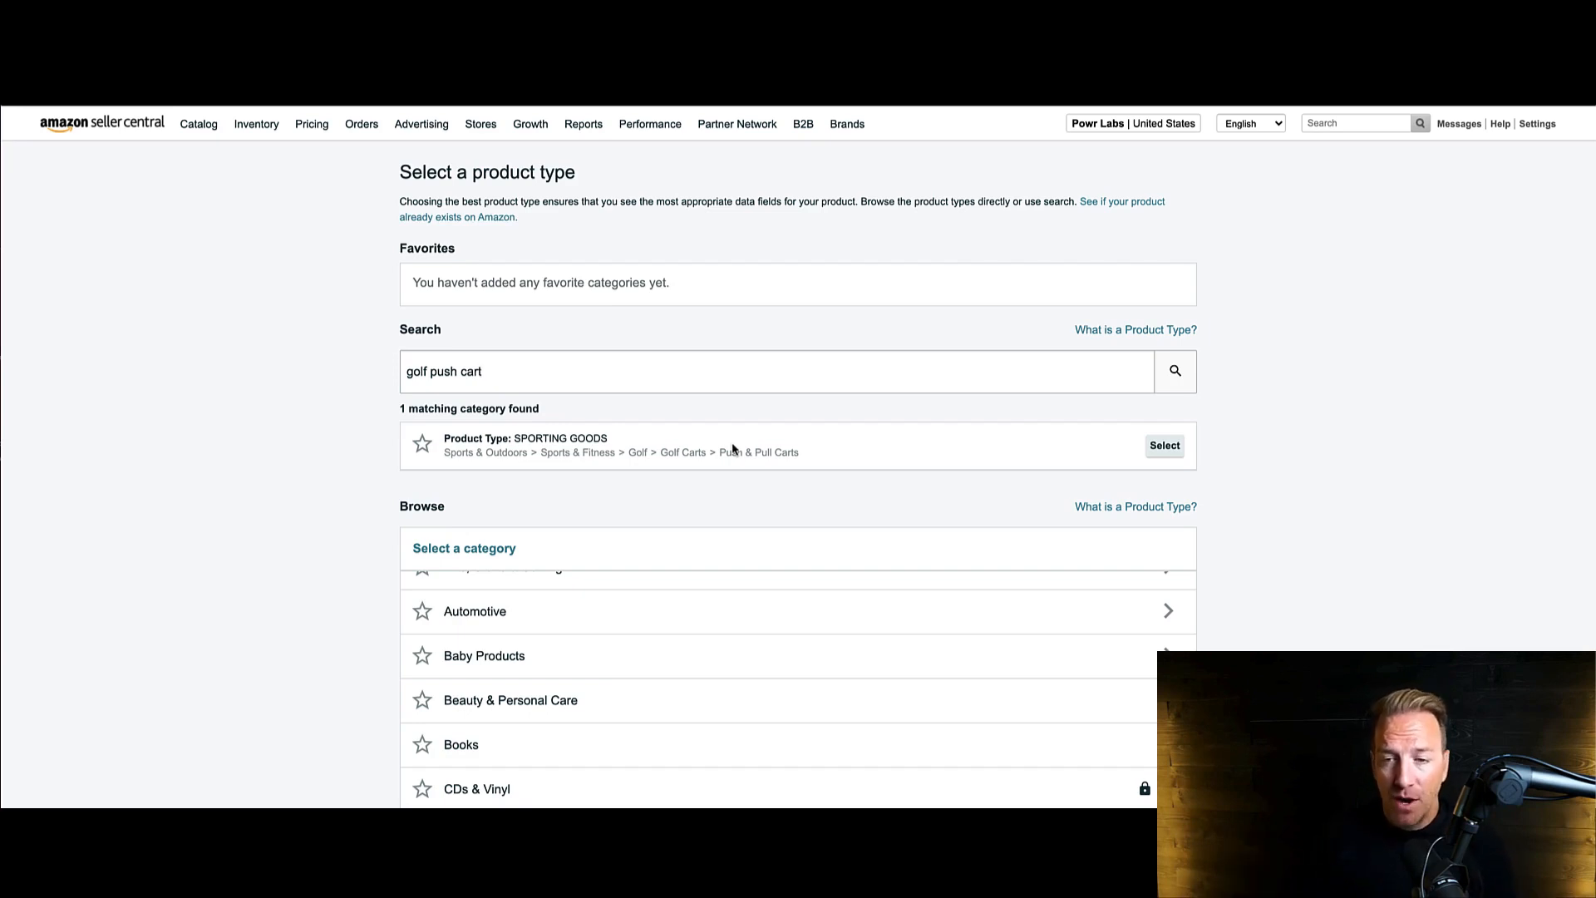
pyautogui.click(1163, 447)
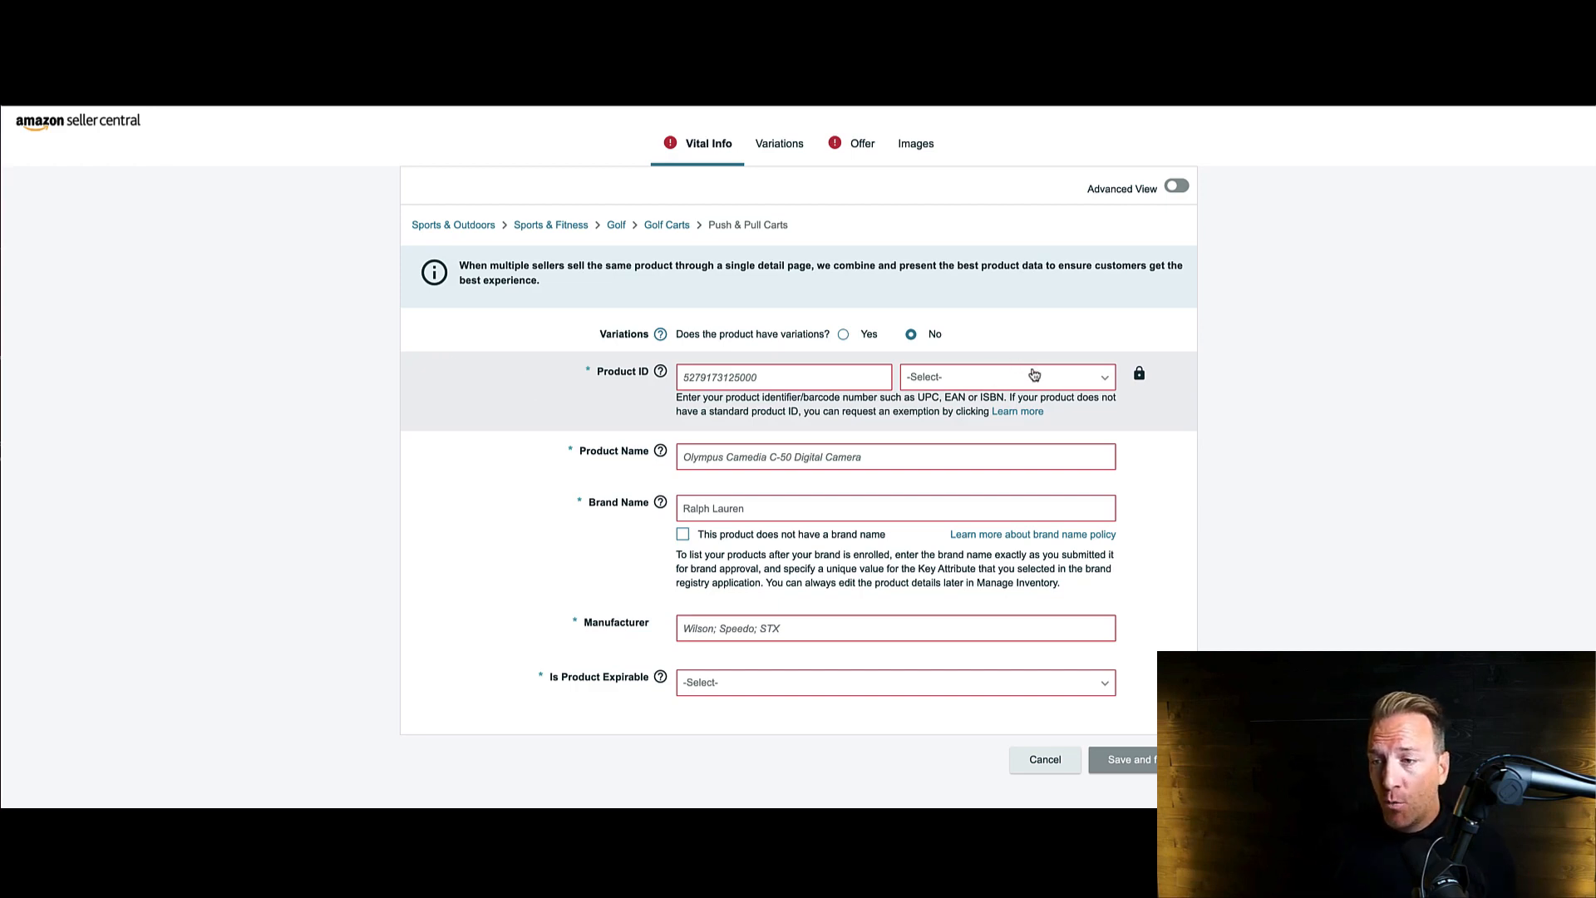
# Check the Product ID type and Is Product Expirable options in Vital Info, and turn on Advanced View for the listing form.
pyautogui.click(1034, 375)
pyautogui.click(420, 346)
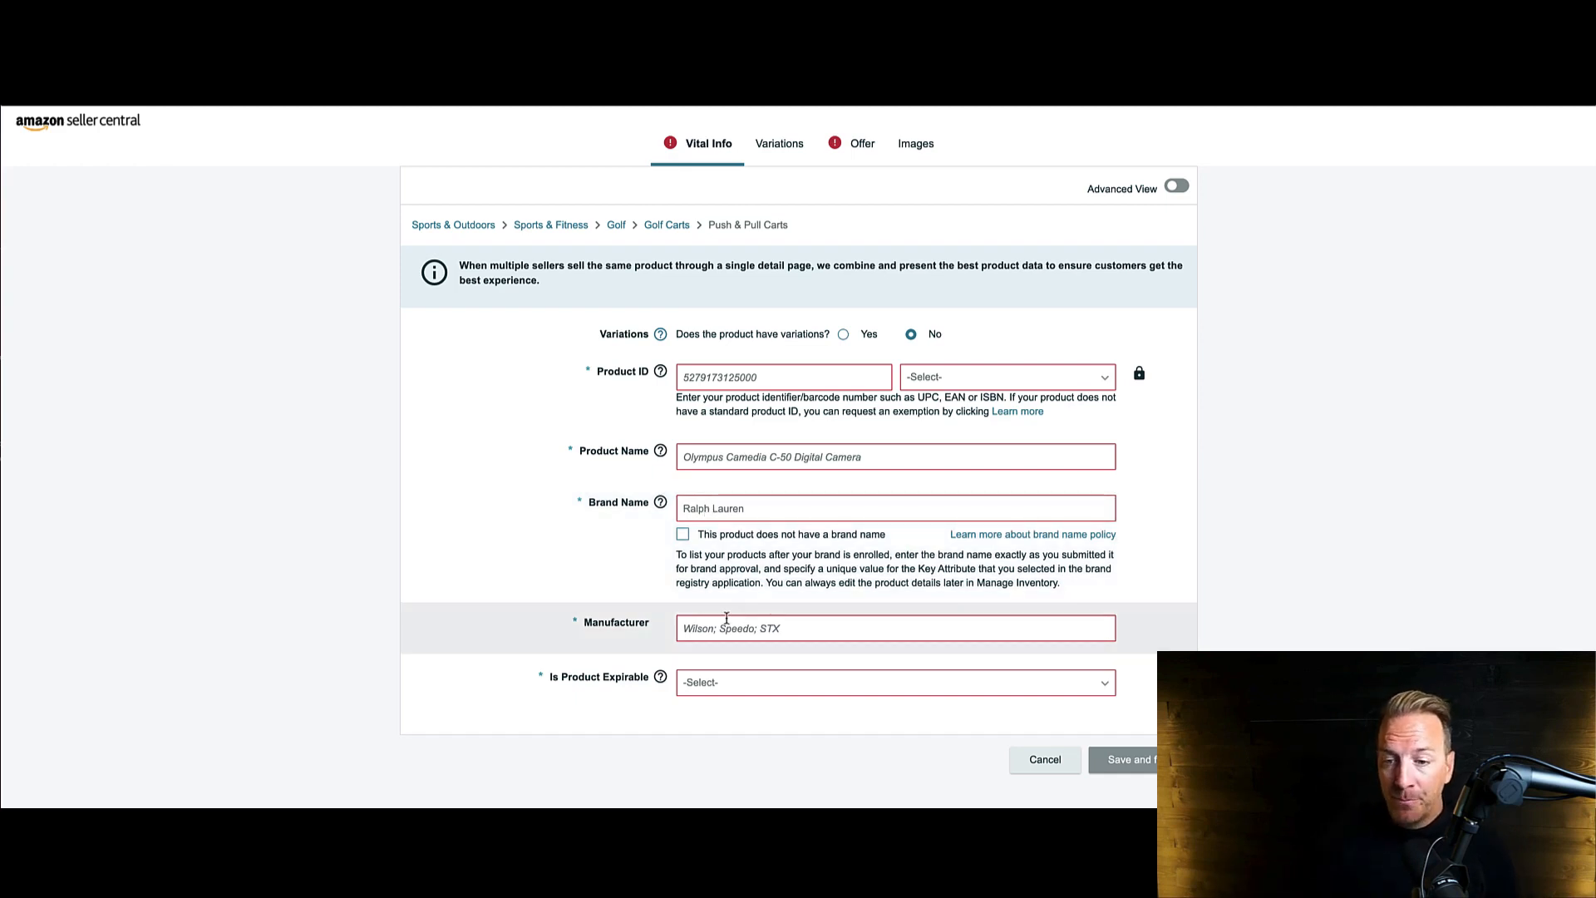
pyautogui.click(760, 681)
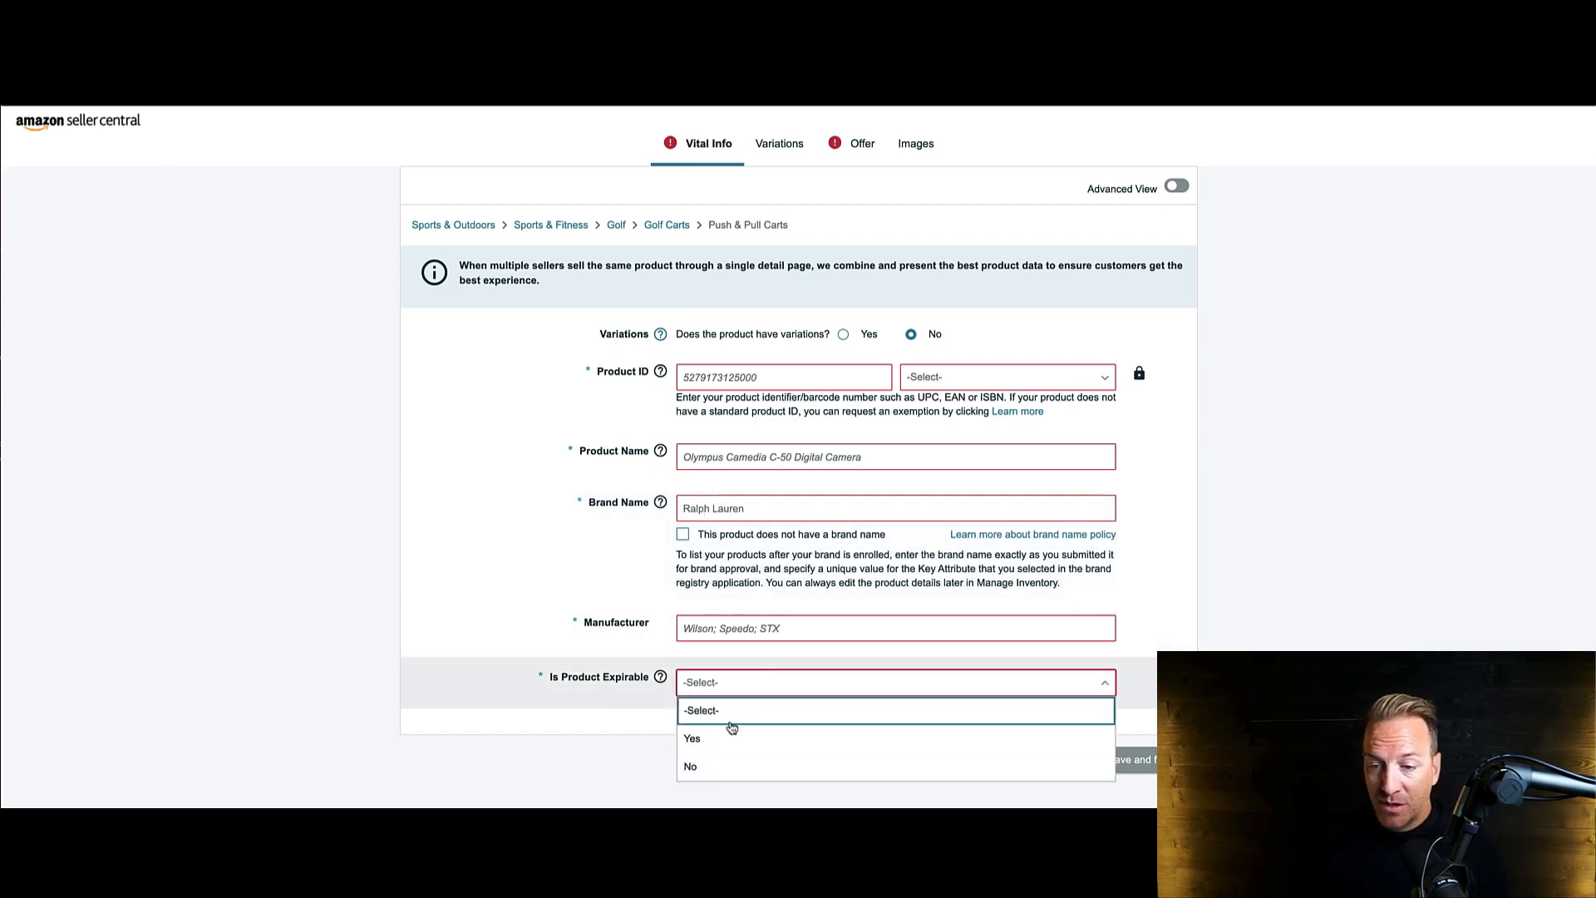
pyautogui.scroll(-1, 369, 502)
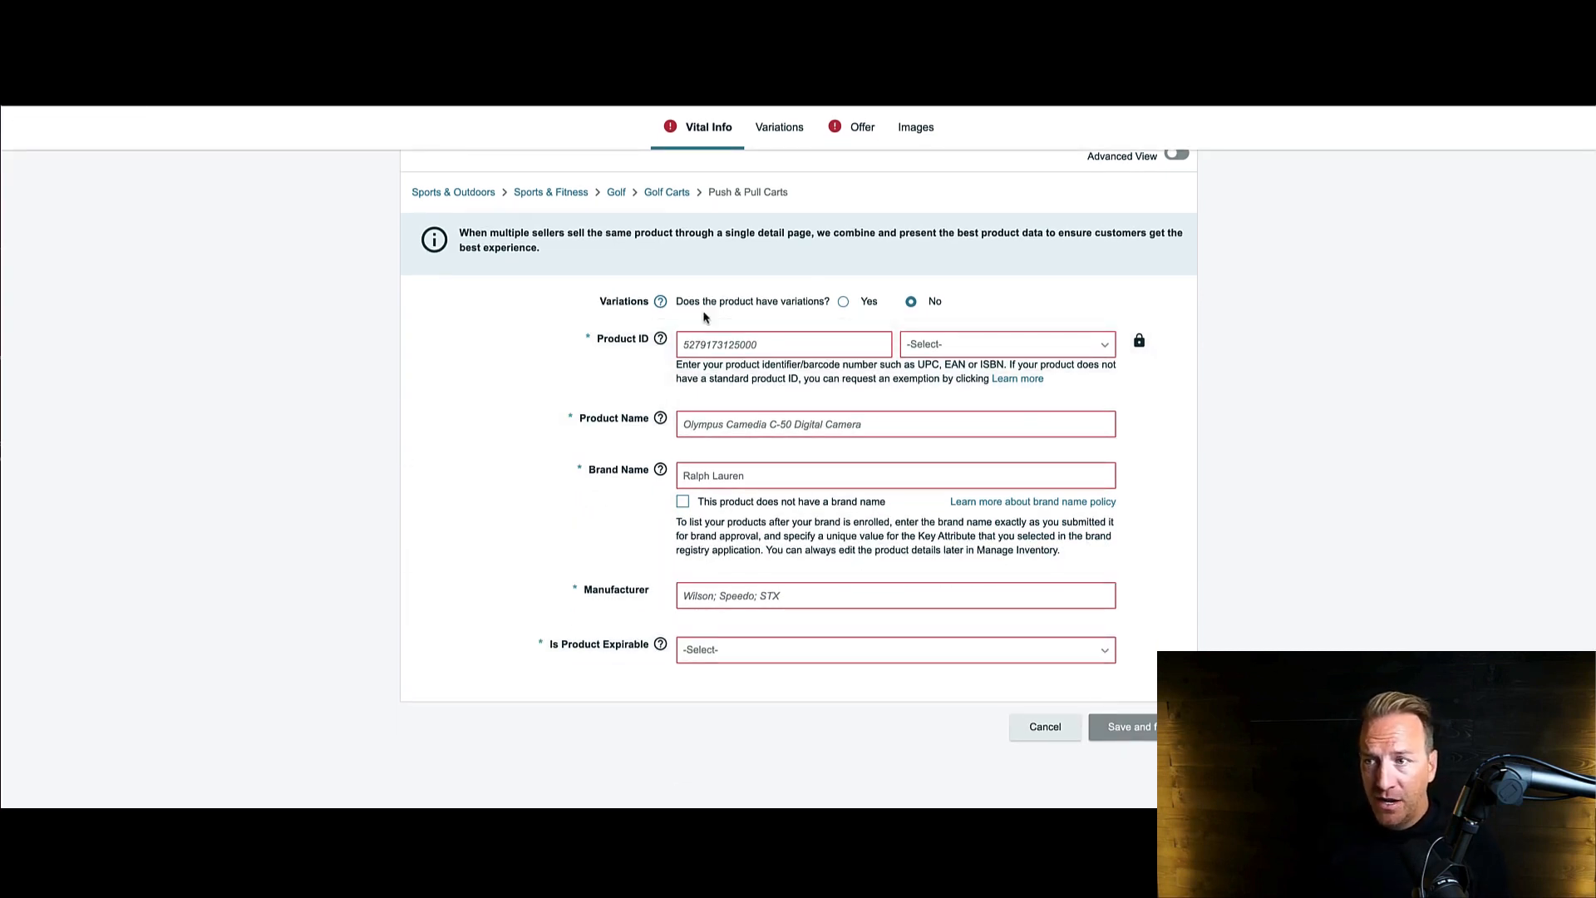
pyautogui.click(1176, 186)
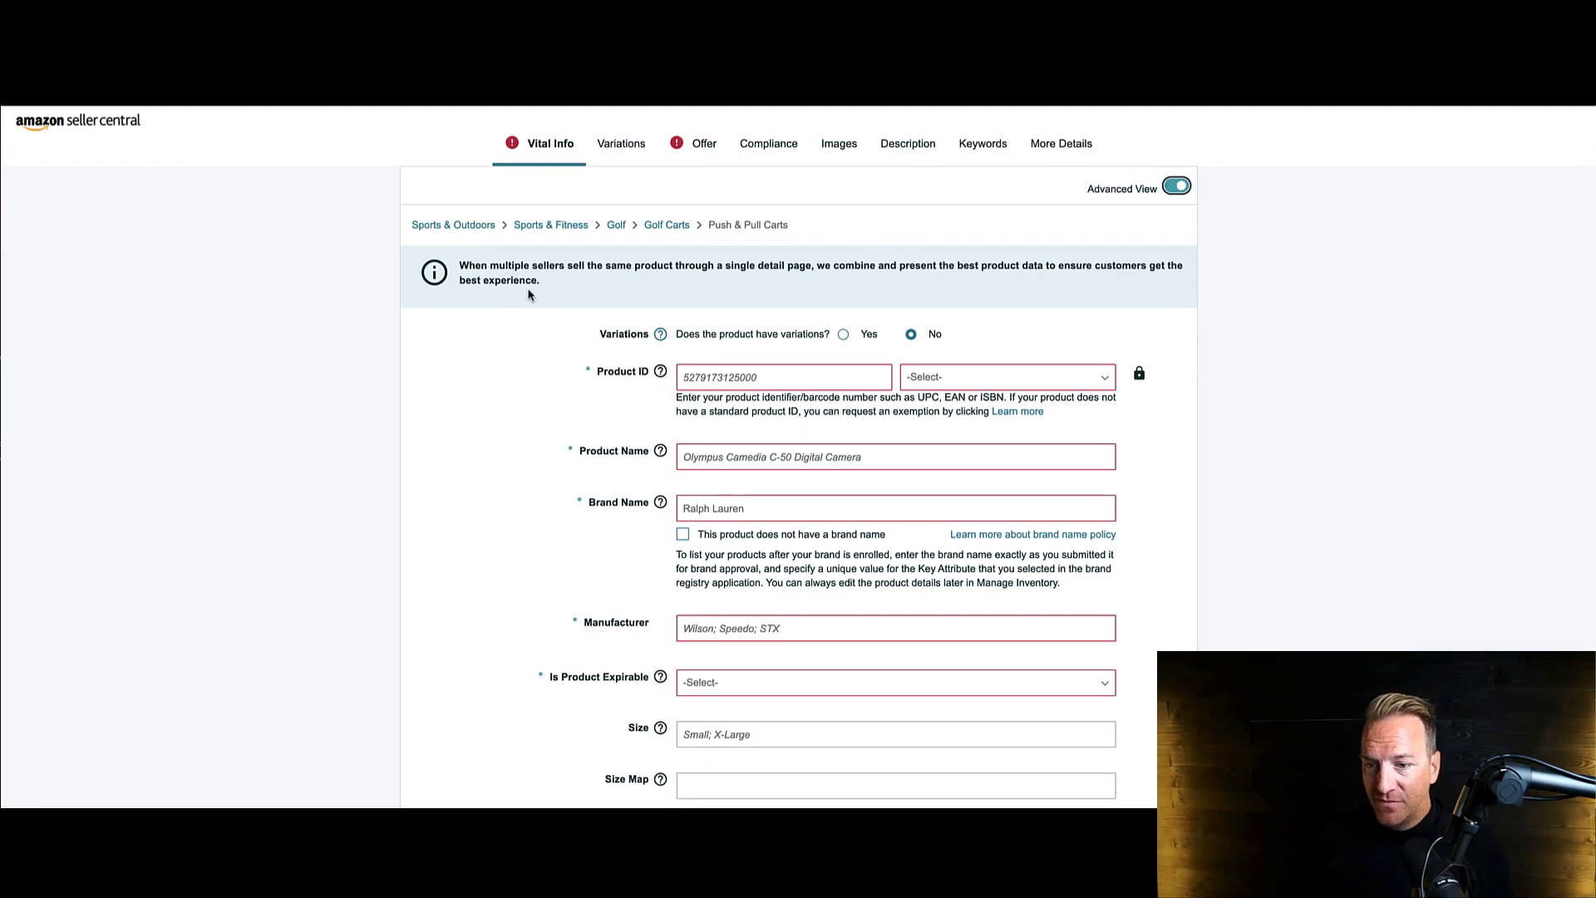
pyautogui.scroll(-4, 339, 386)
pyautogui.scroll(4, 340, 386)
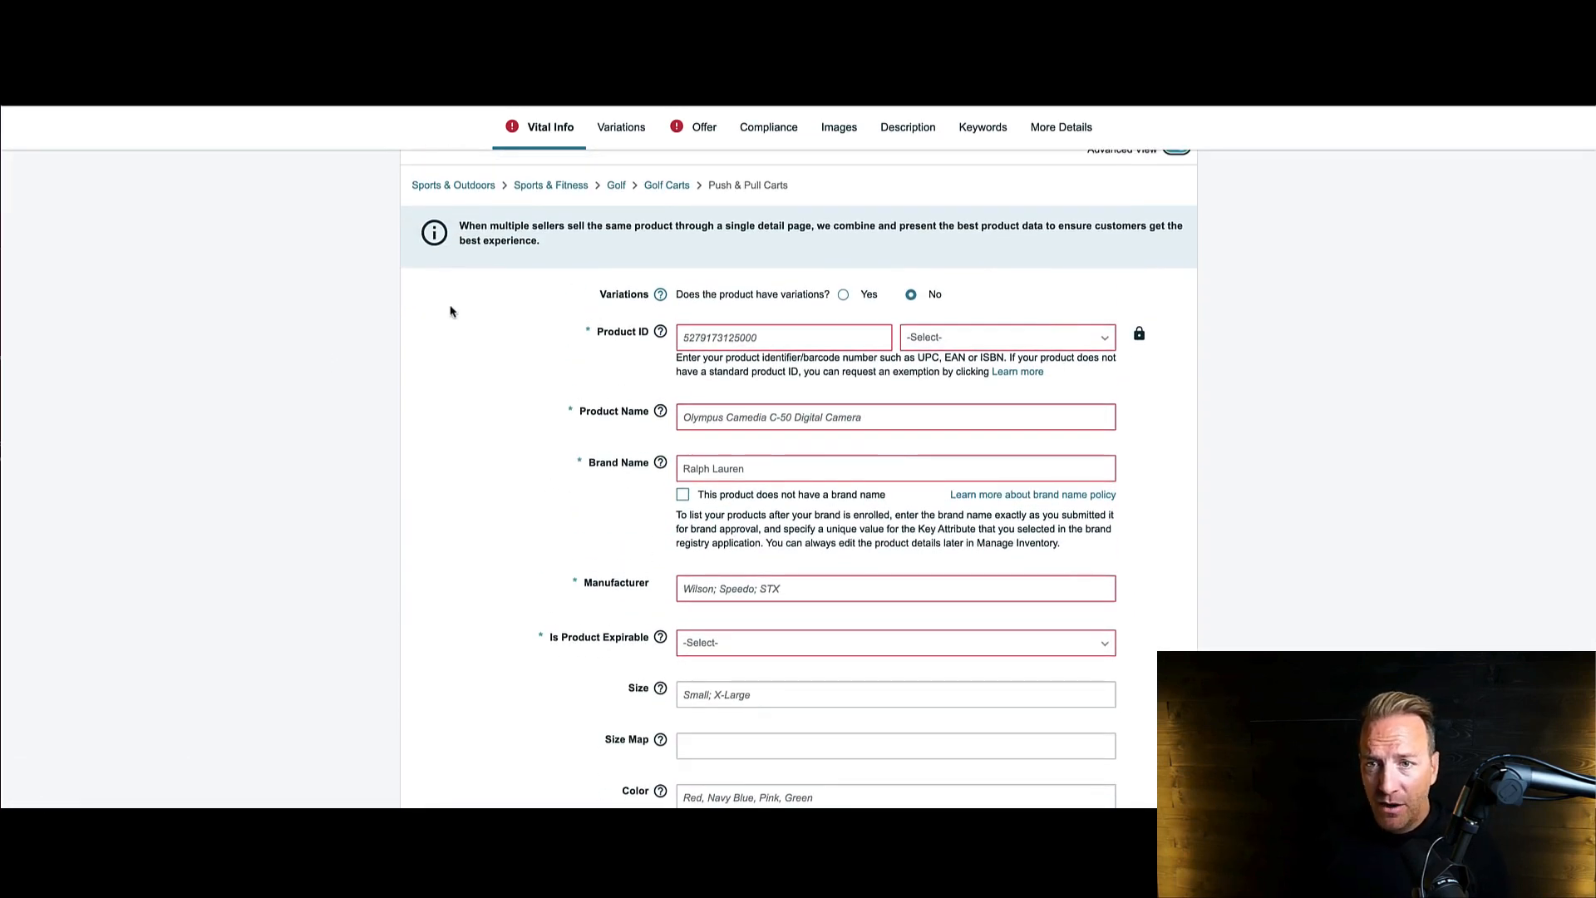
# Review the Variations section and the Offer section's SKU, price, quantity and condition fields.
pyautogui.click(622, 126)
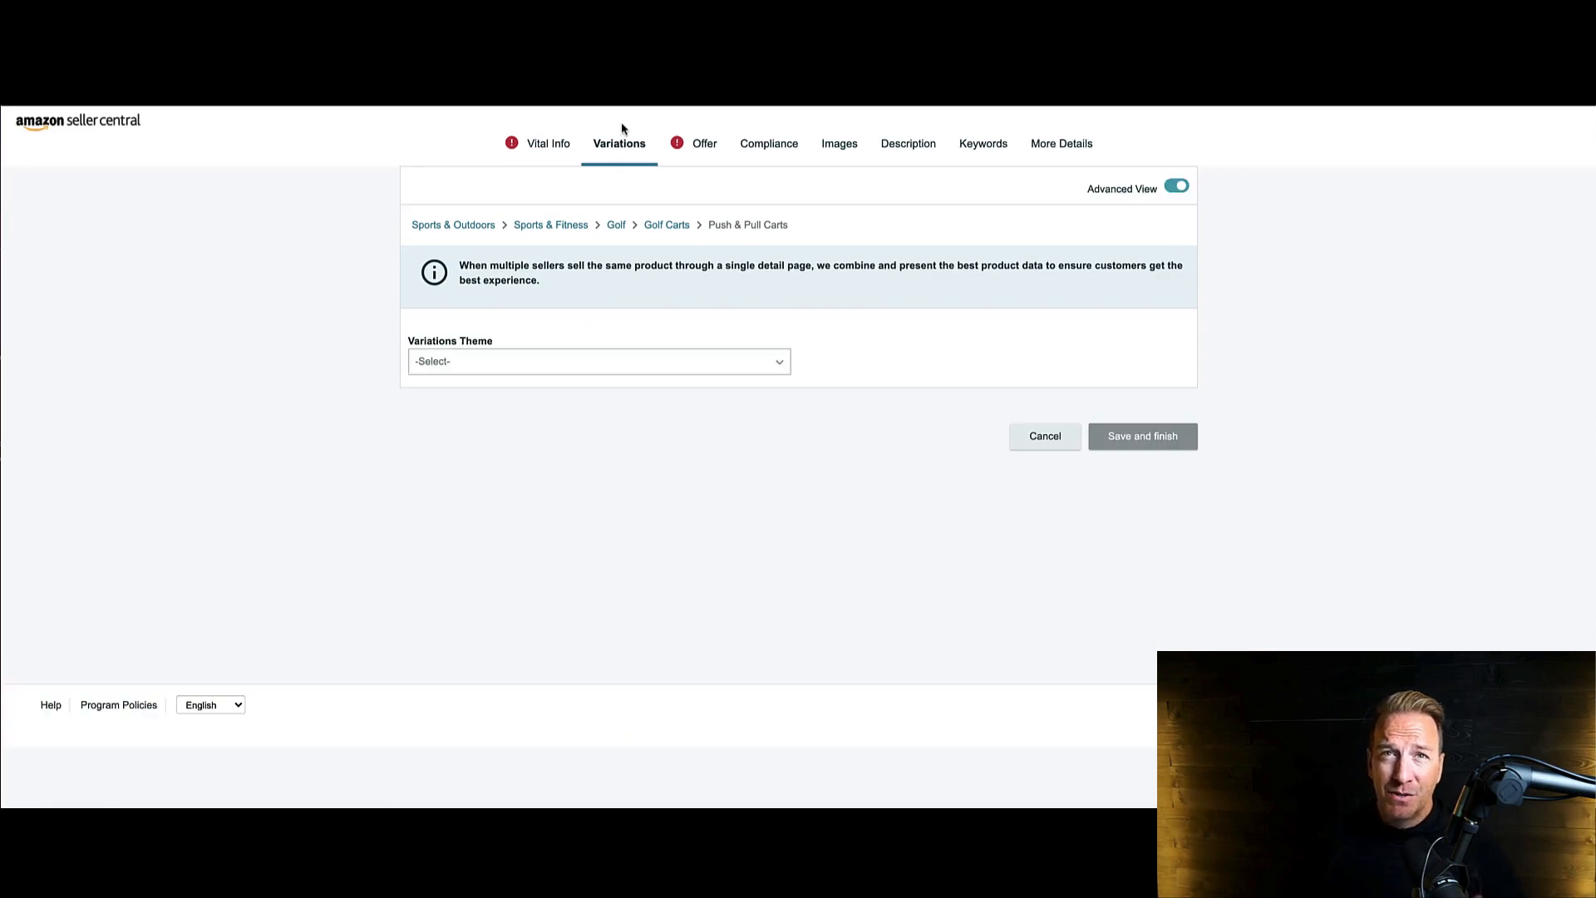
pyautogui.click(704, 151)
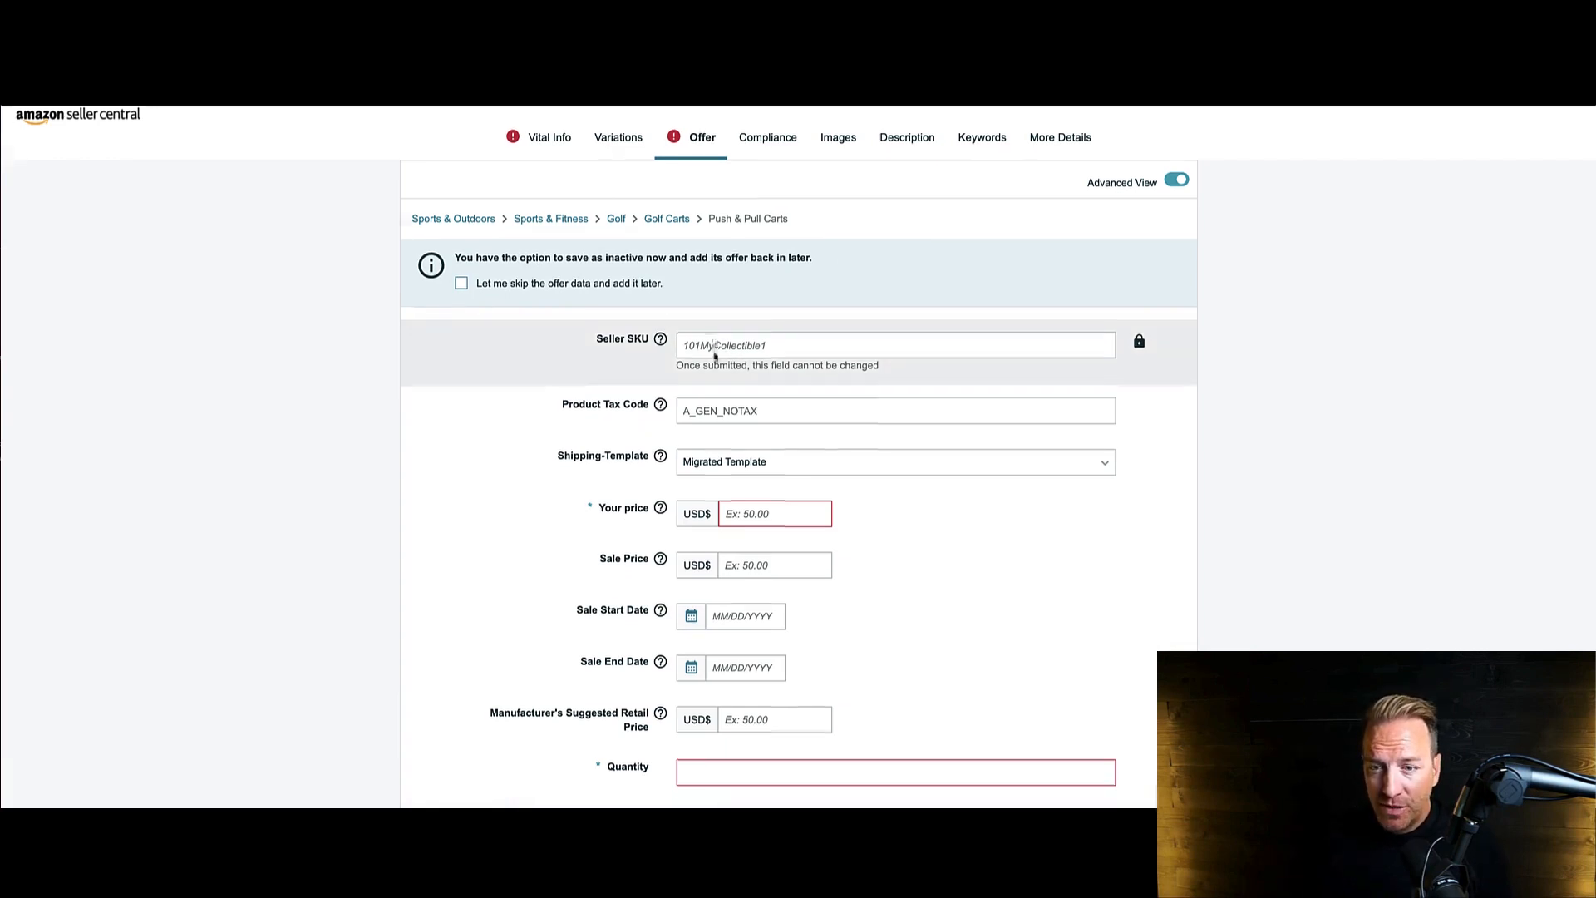
pyautogui.scroll(-2, 725, 352)
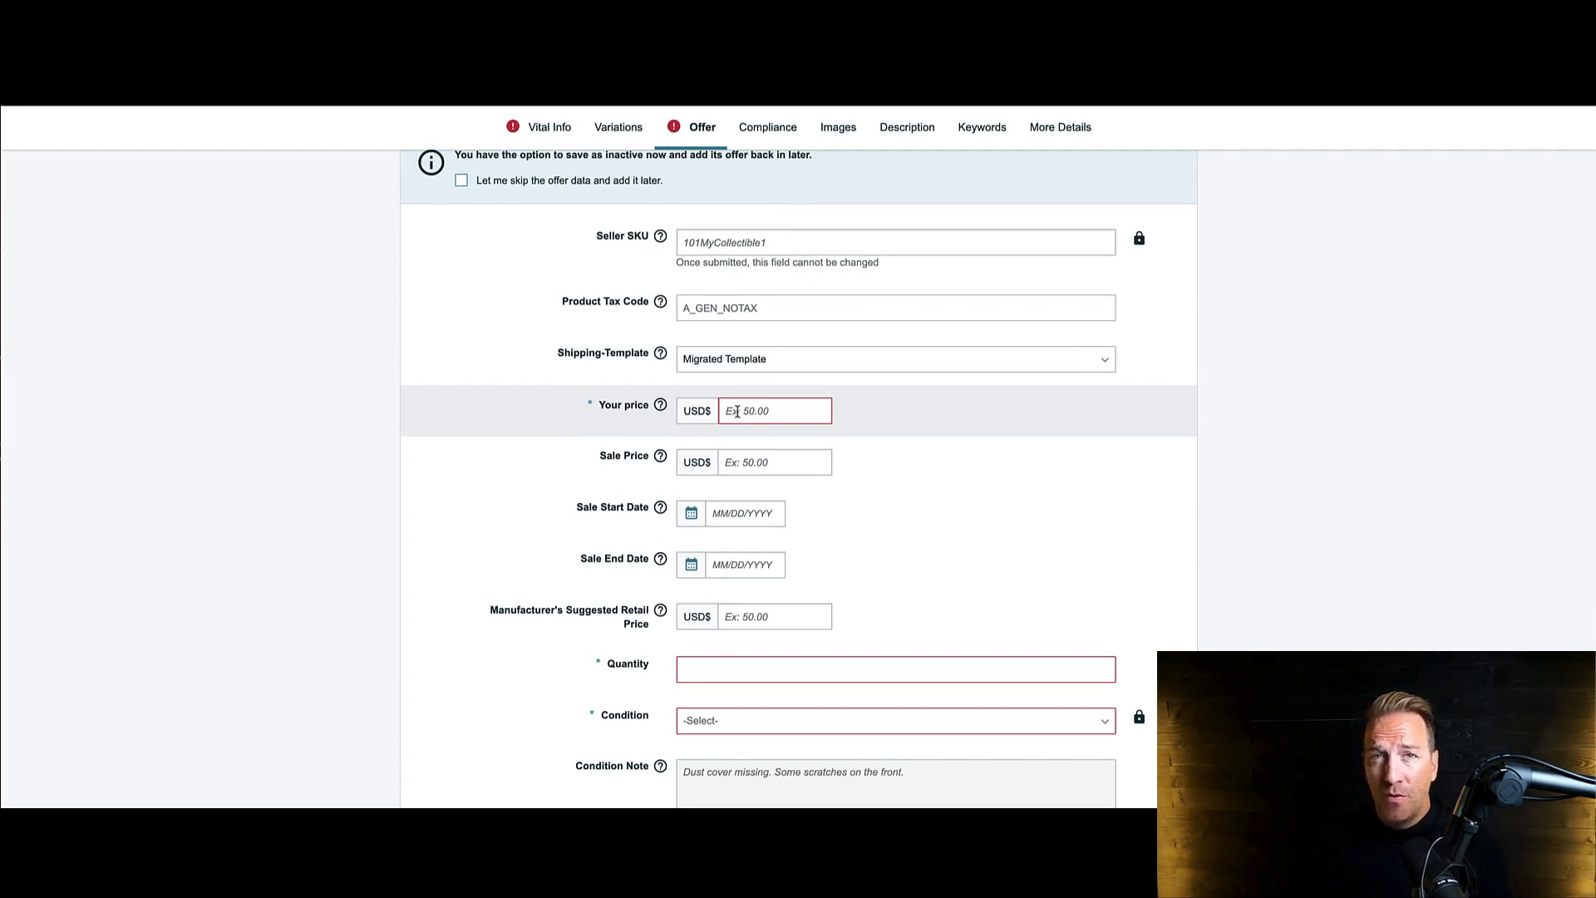
pyautogui.scroll(-2, 738, 411)
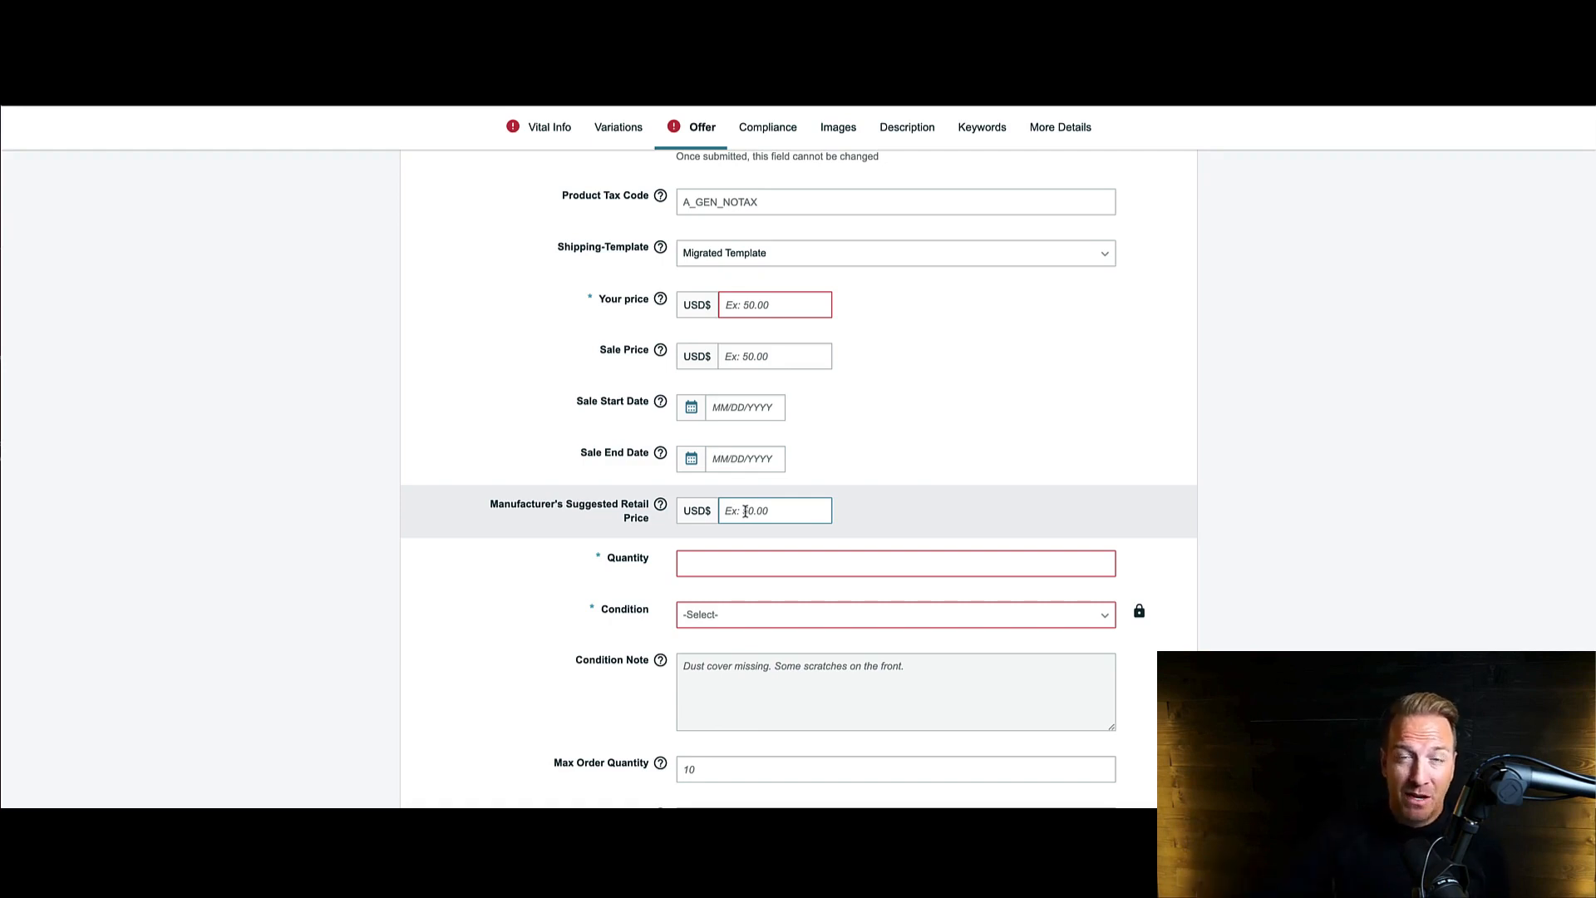
pyautogui.scroll(-1, 737, 557)
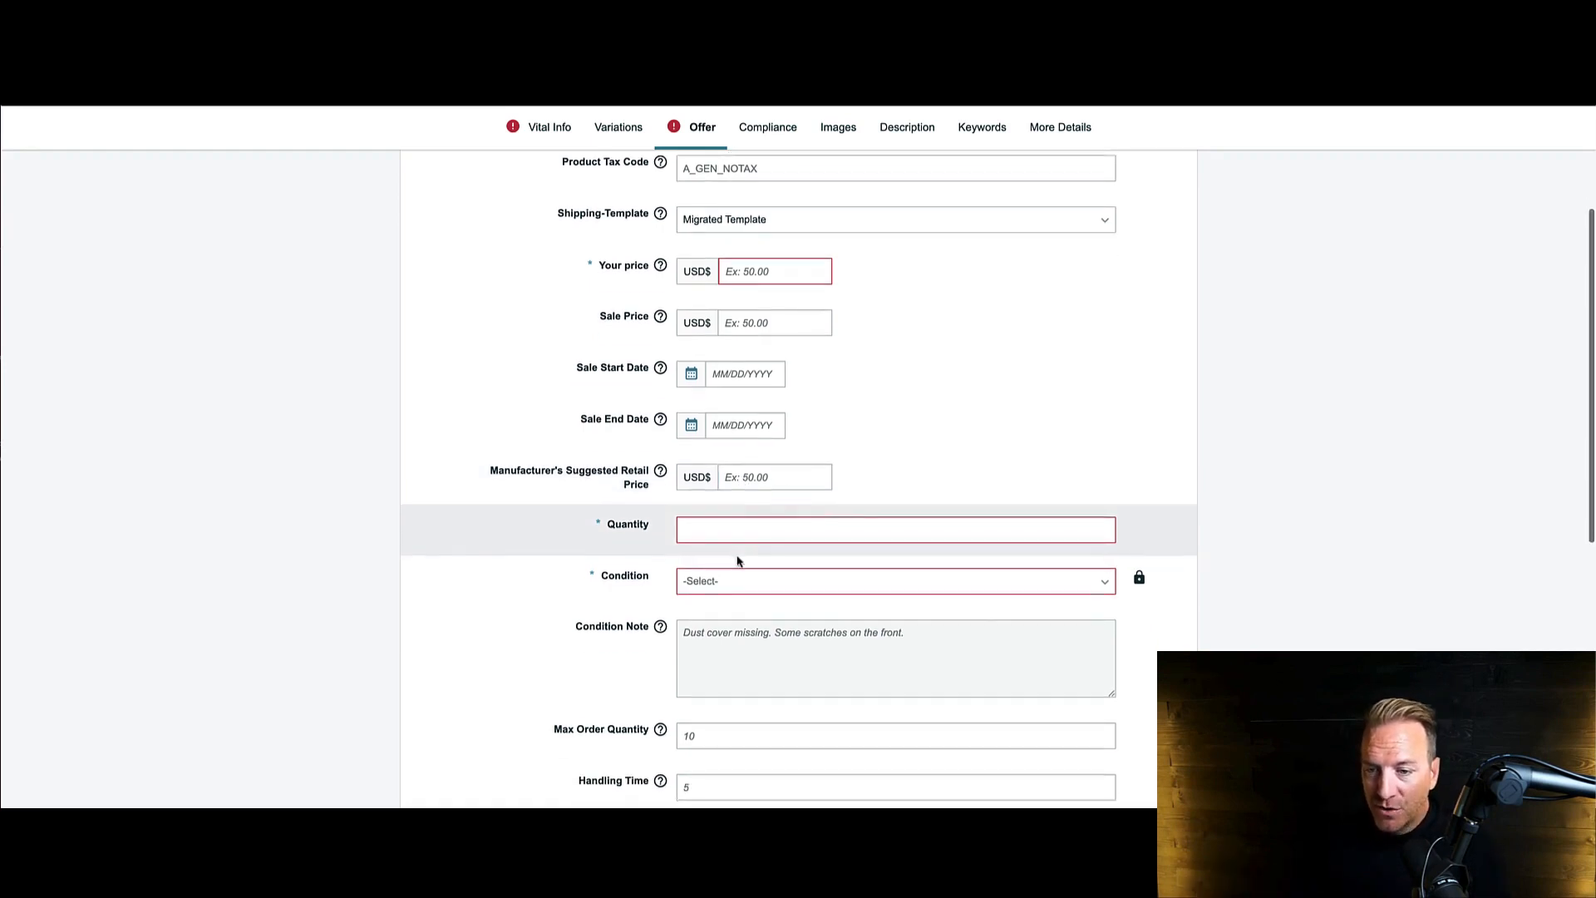
pyautogui.click(748, 580)
pyautogui.click(395, 509)
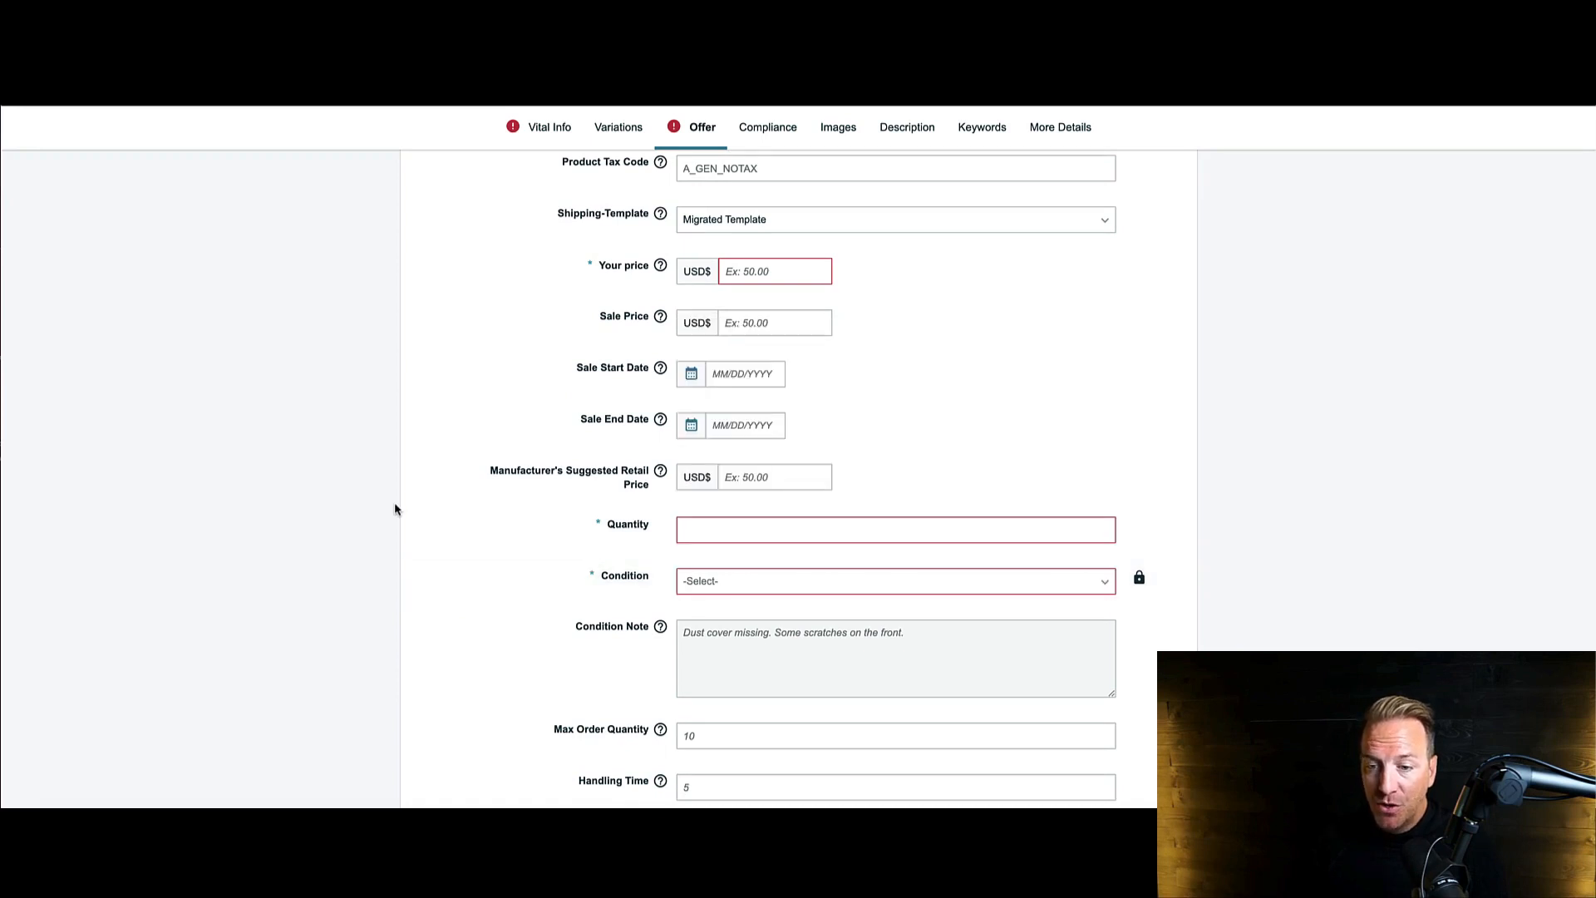
# Set the Offer Start Date to 05/01/2022.
pyautogui.scroll(-5, 395, 509)
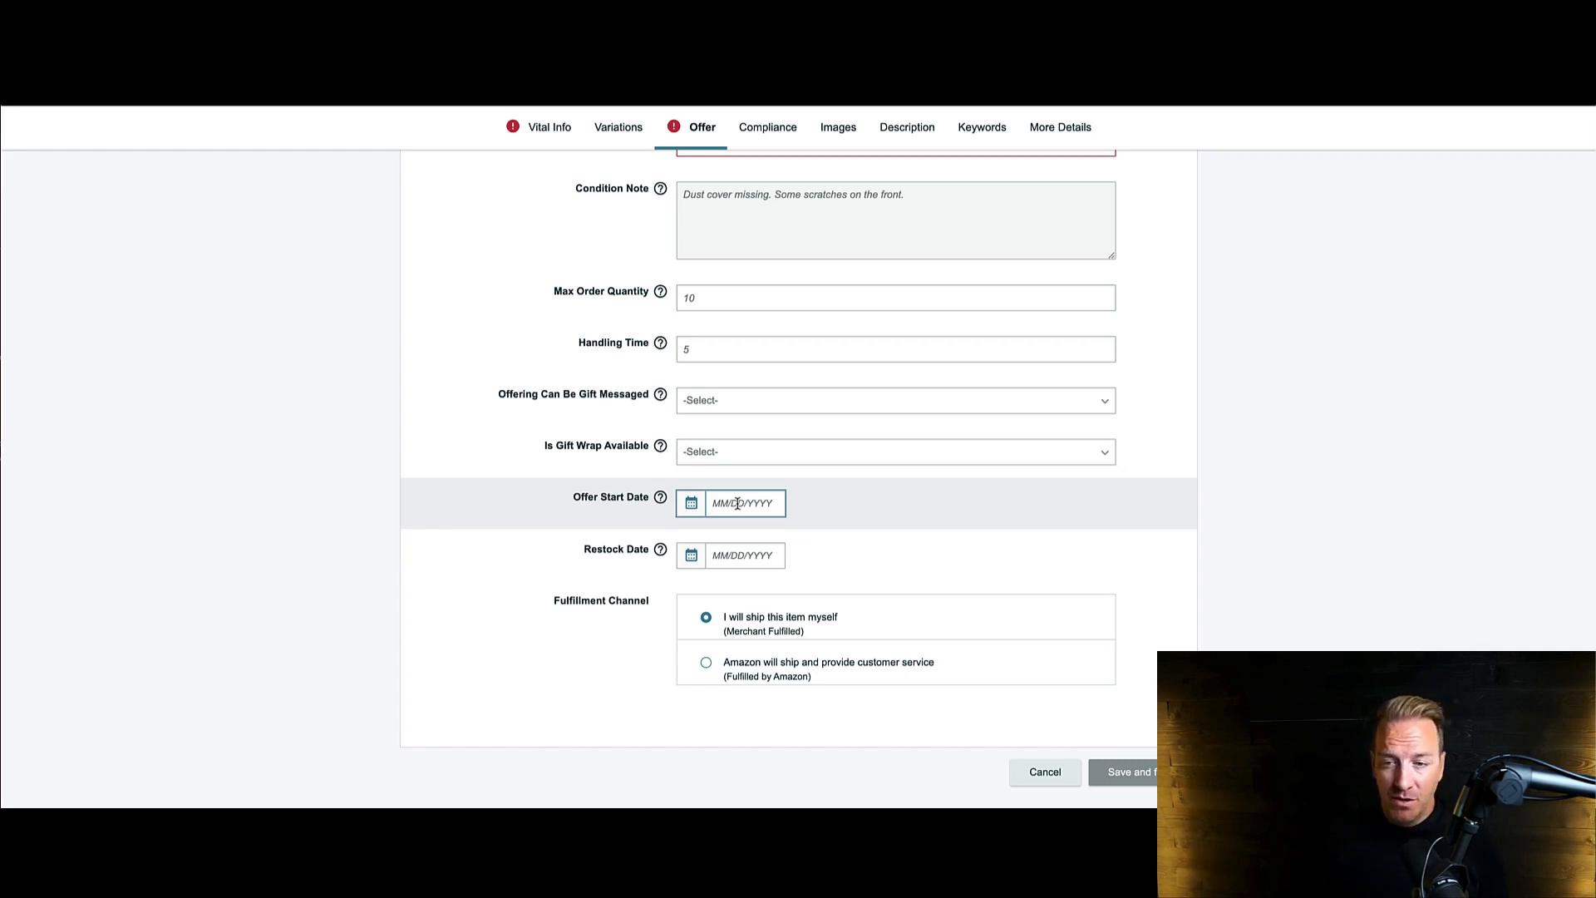
pyautogui.click(737, 504)
pyautogui.write('05/01/2022')
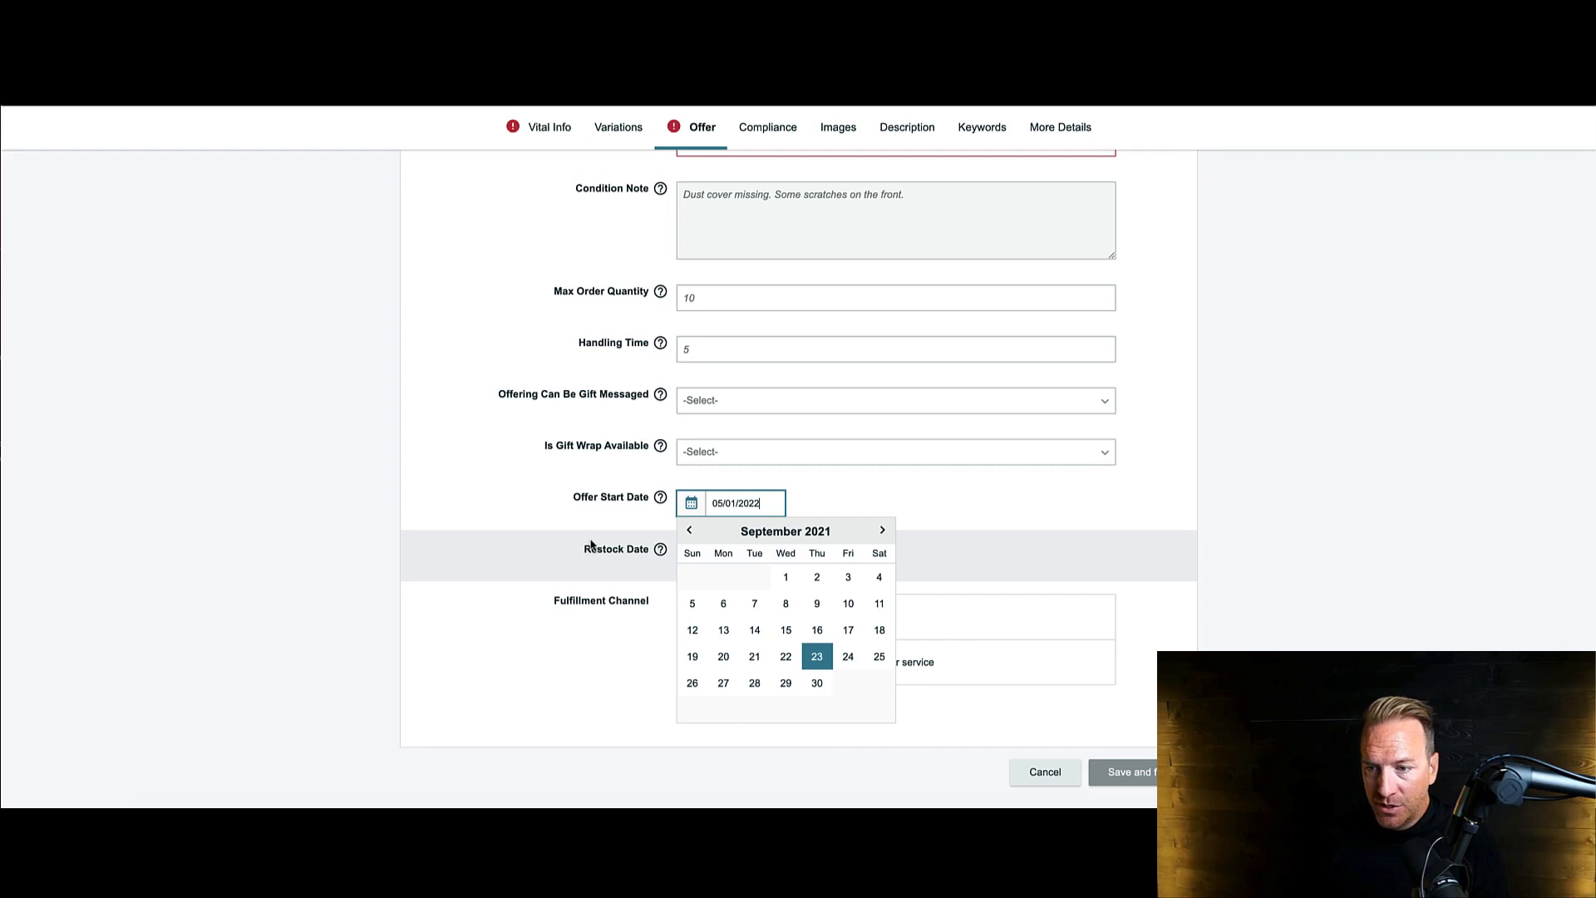
pyautogui.click(558, 539)
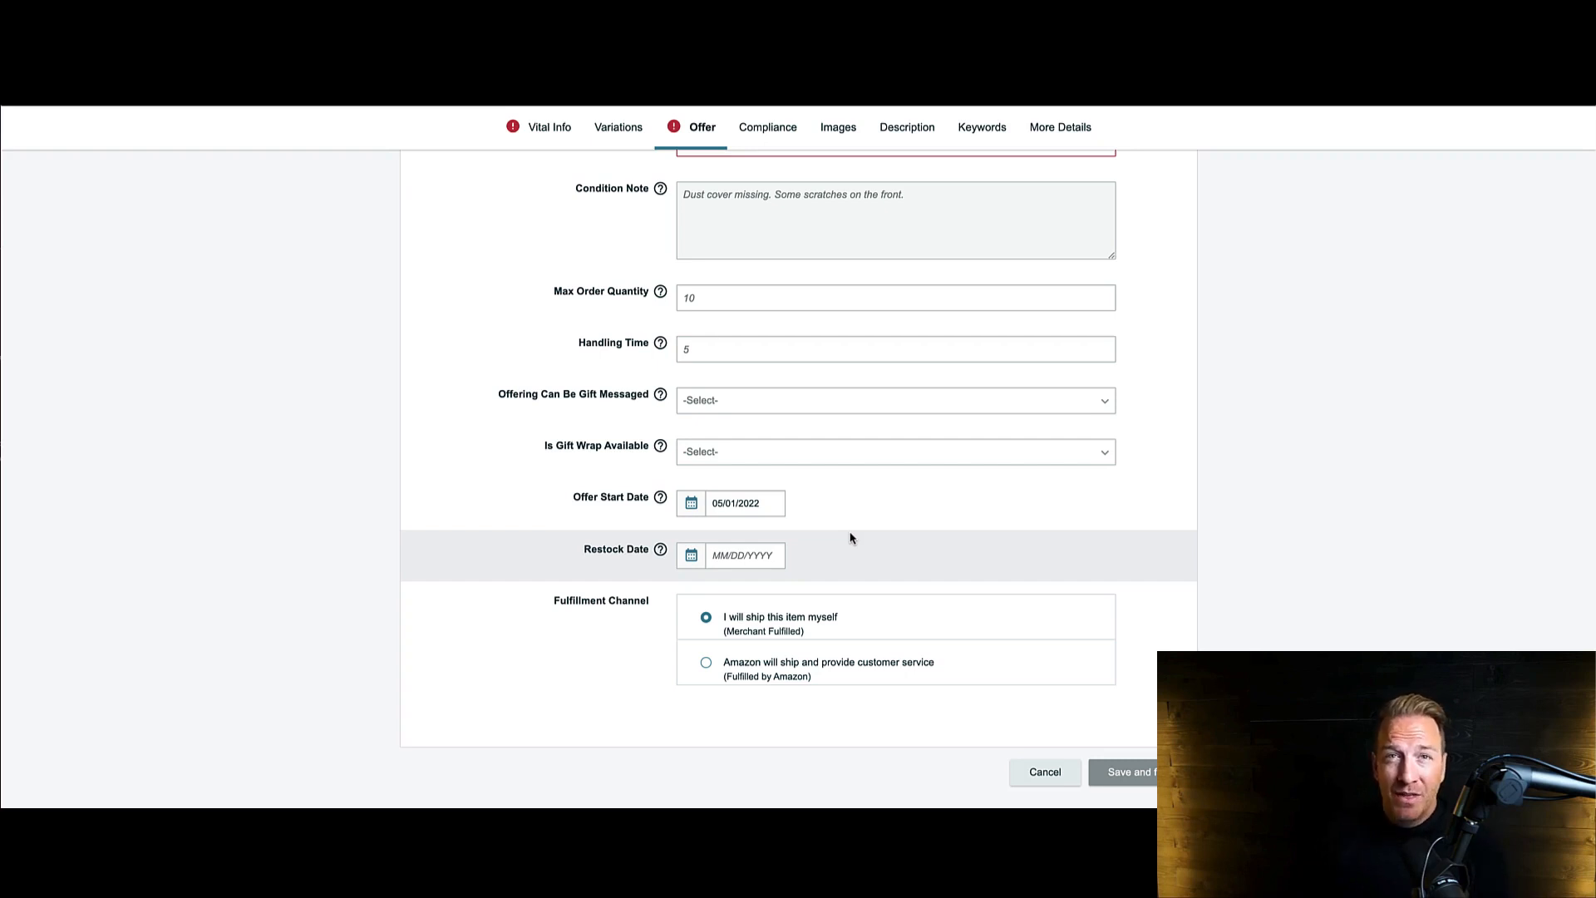
# Review the listing's Compliance and Images sections.
pyautogui.scroll(1, 851, 465)
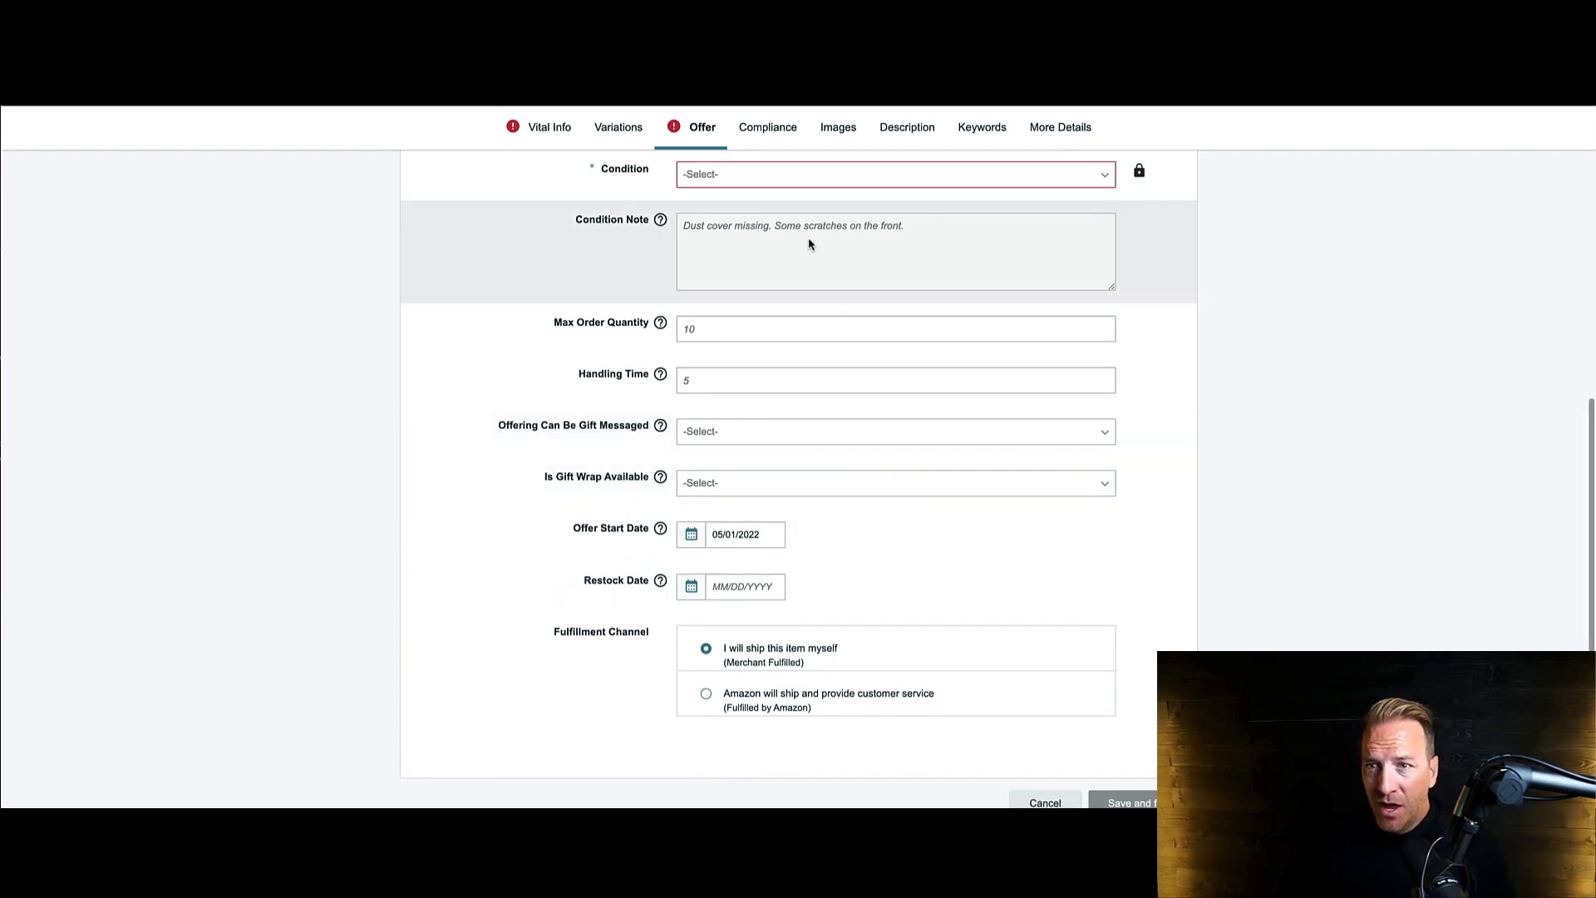
pyautogui.click(770, 131)
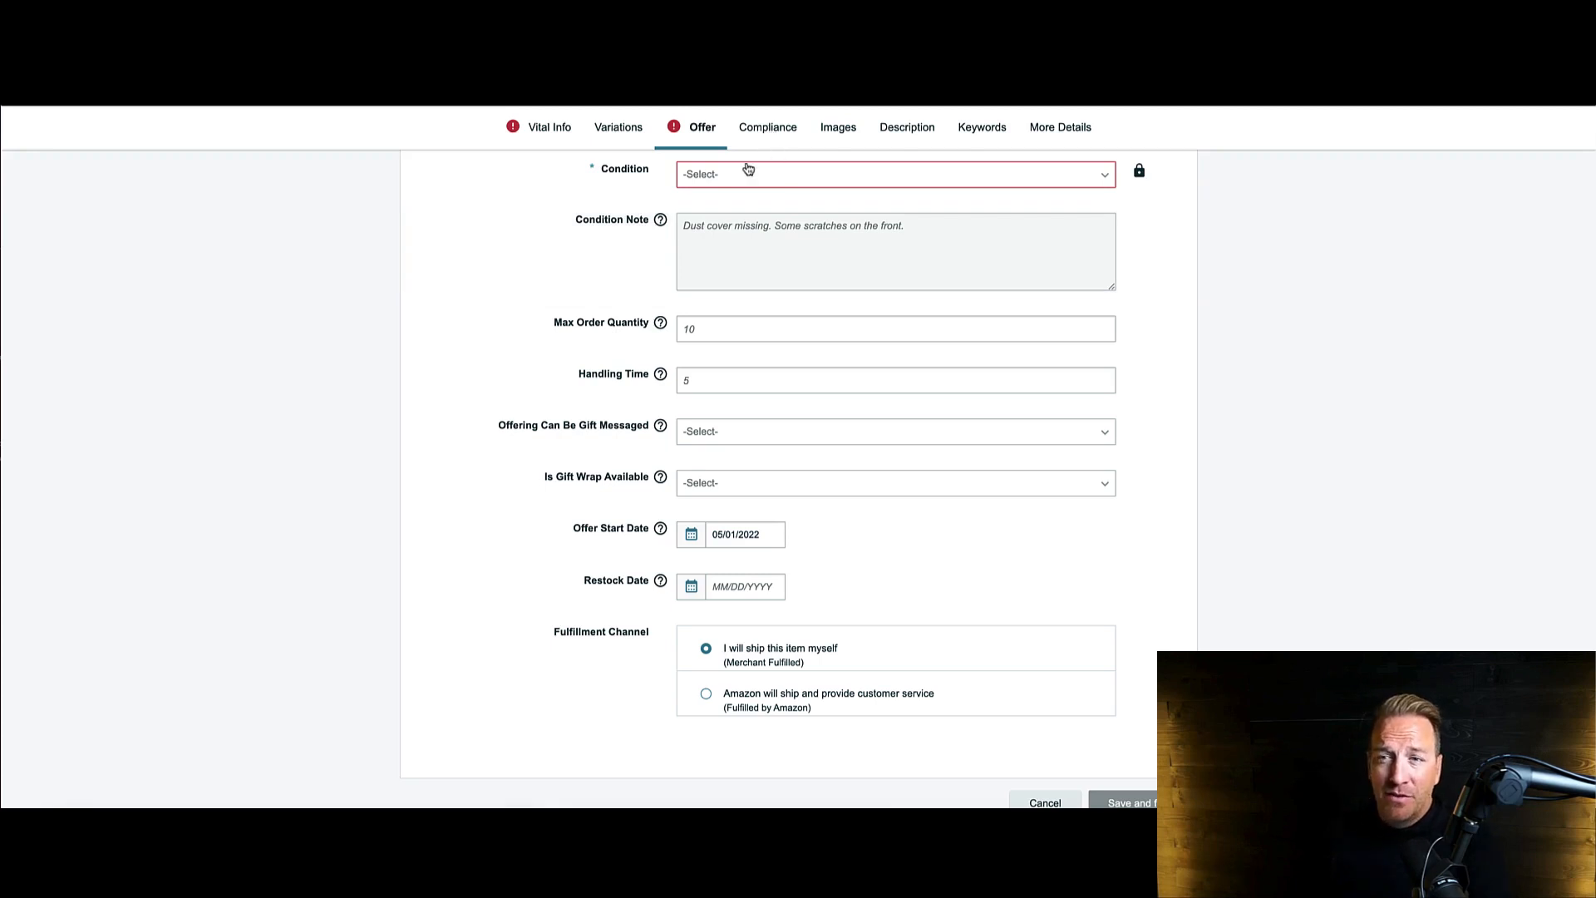
pyautogui.click(841, 143)
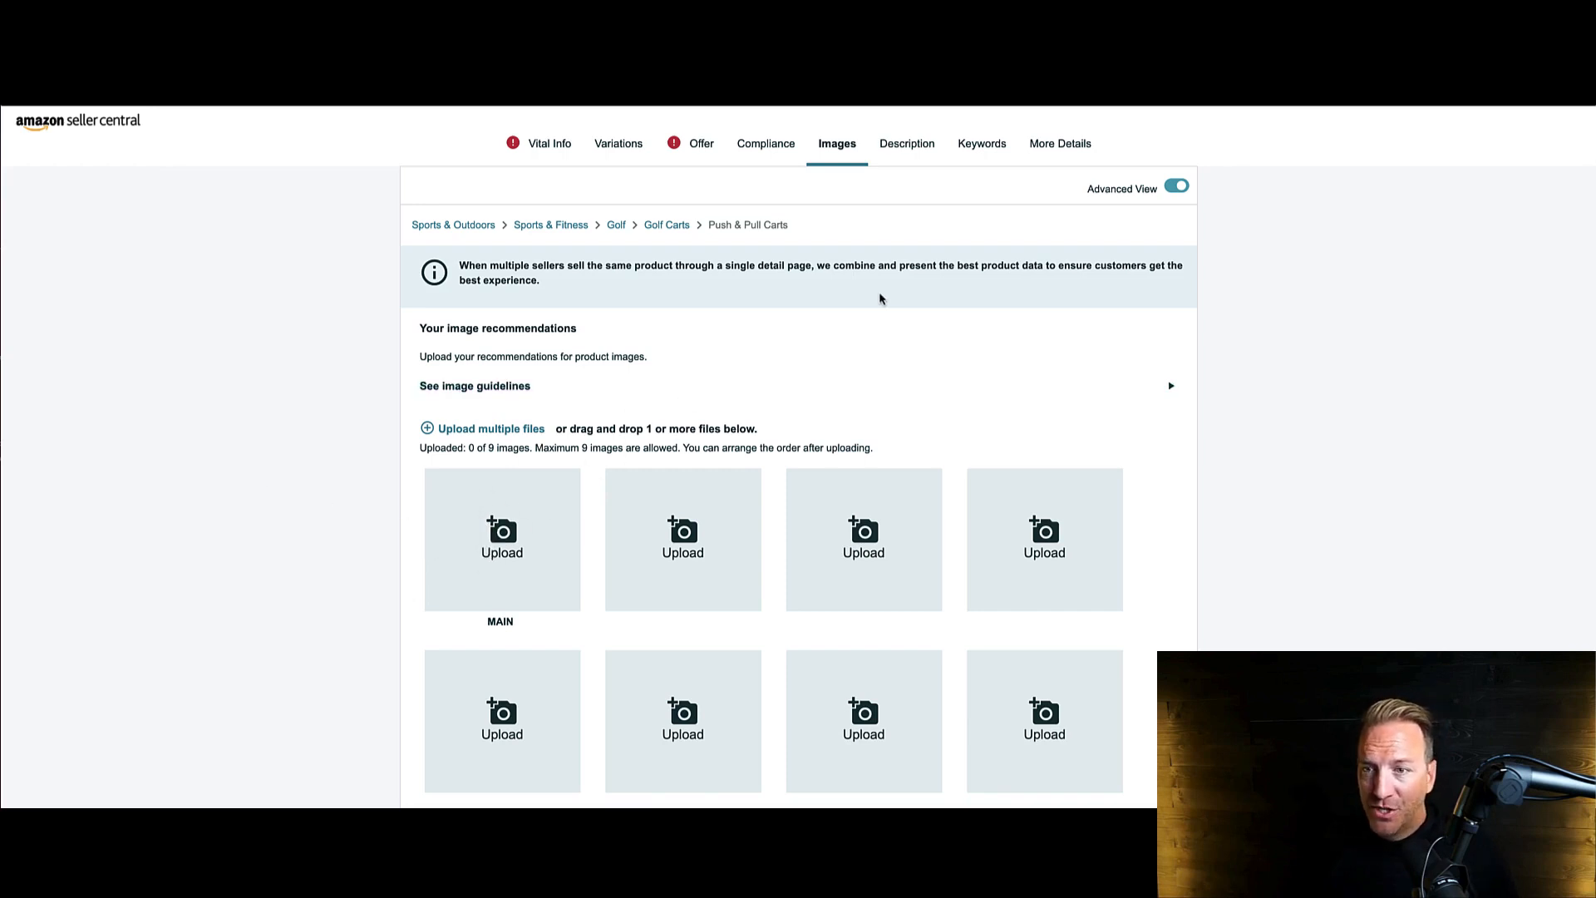
# Enter "push cart" as the Product Description in the listing's Description section.
pyautogui.click(899, 148)
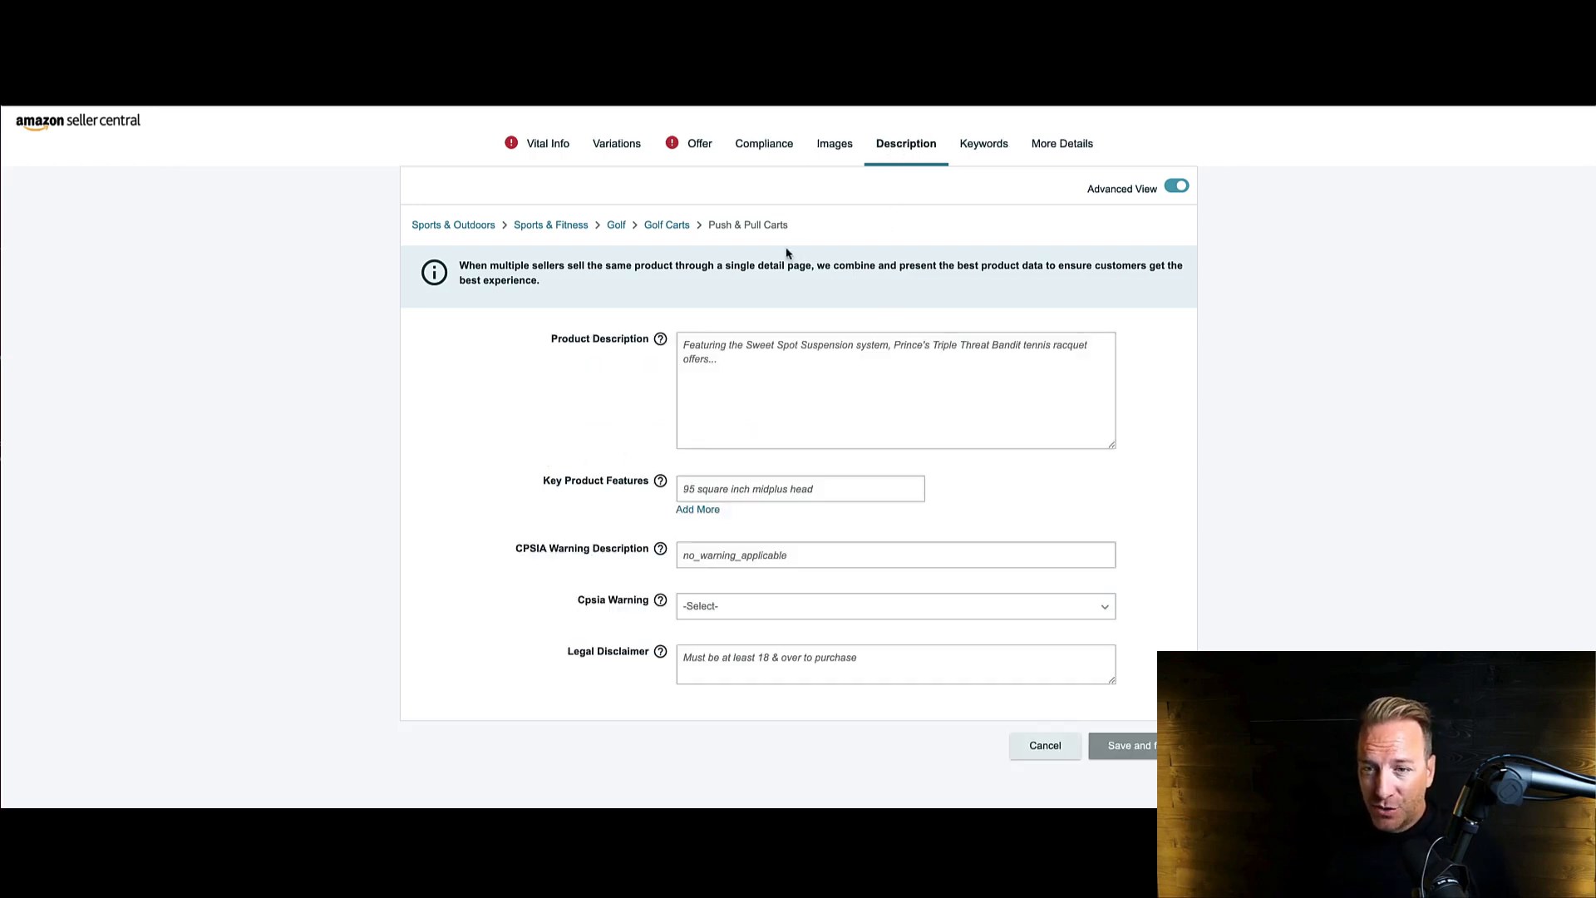
pyautogui.click(705, 353)
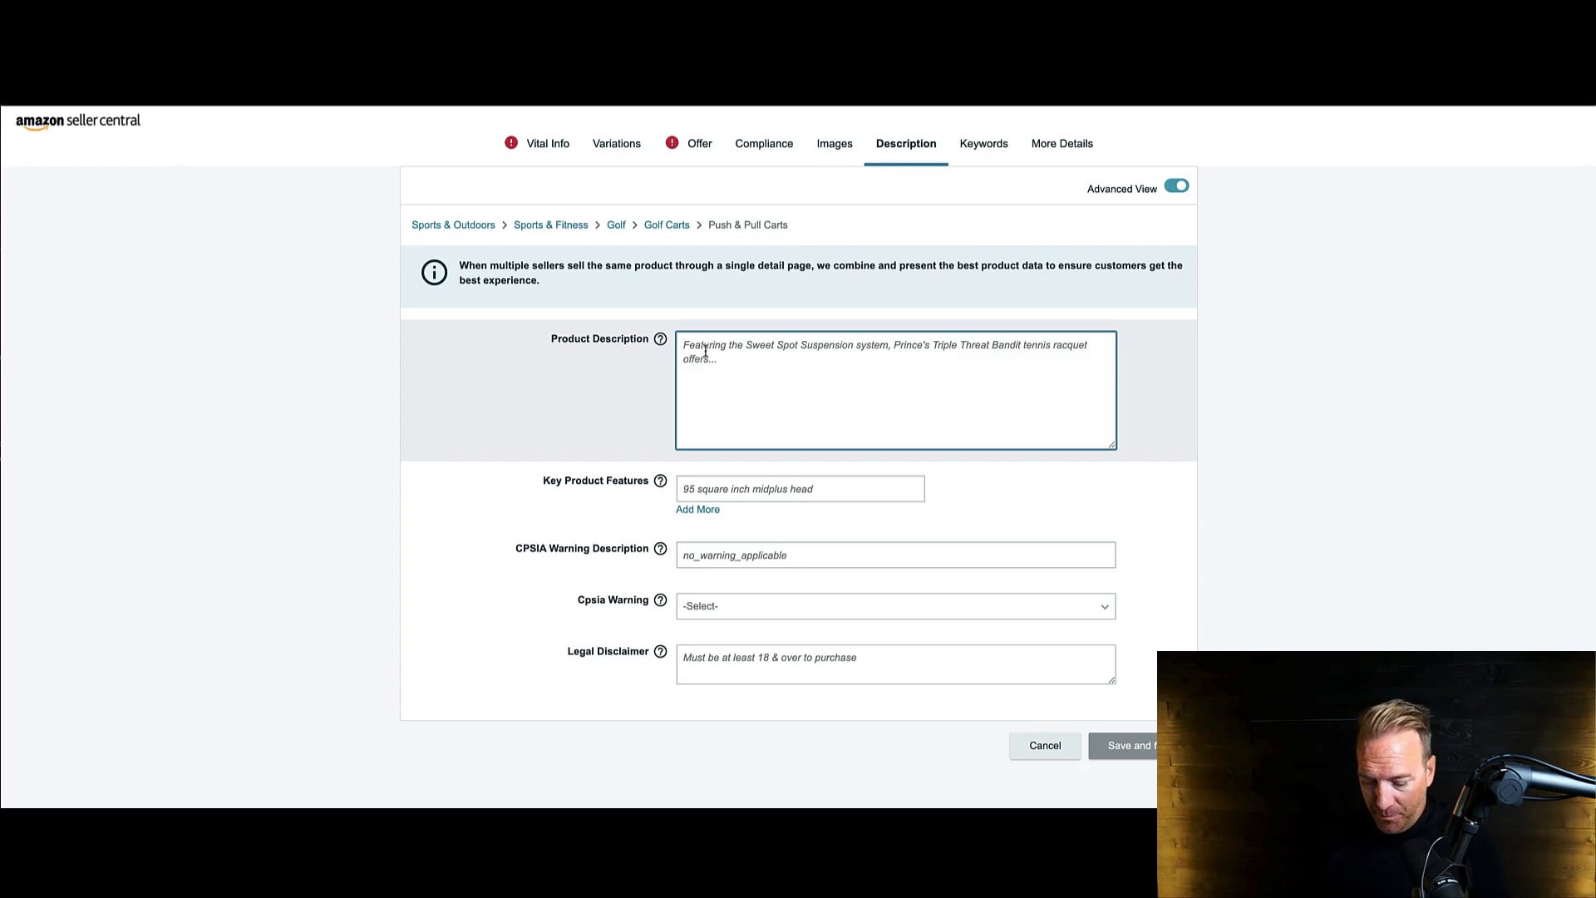
pyautogui.write('push cart')
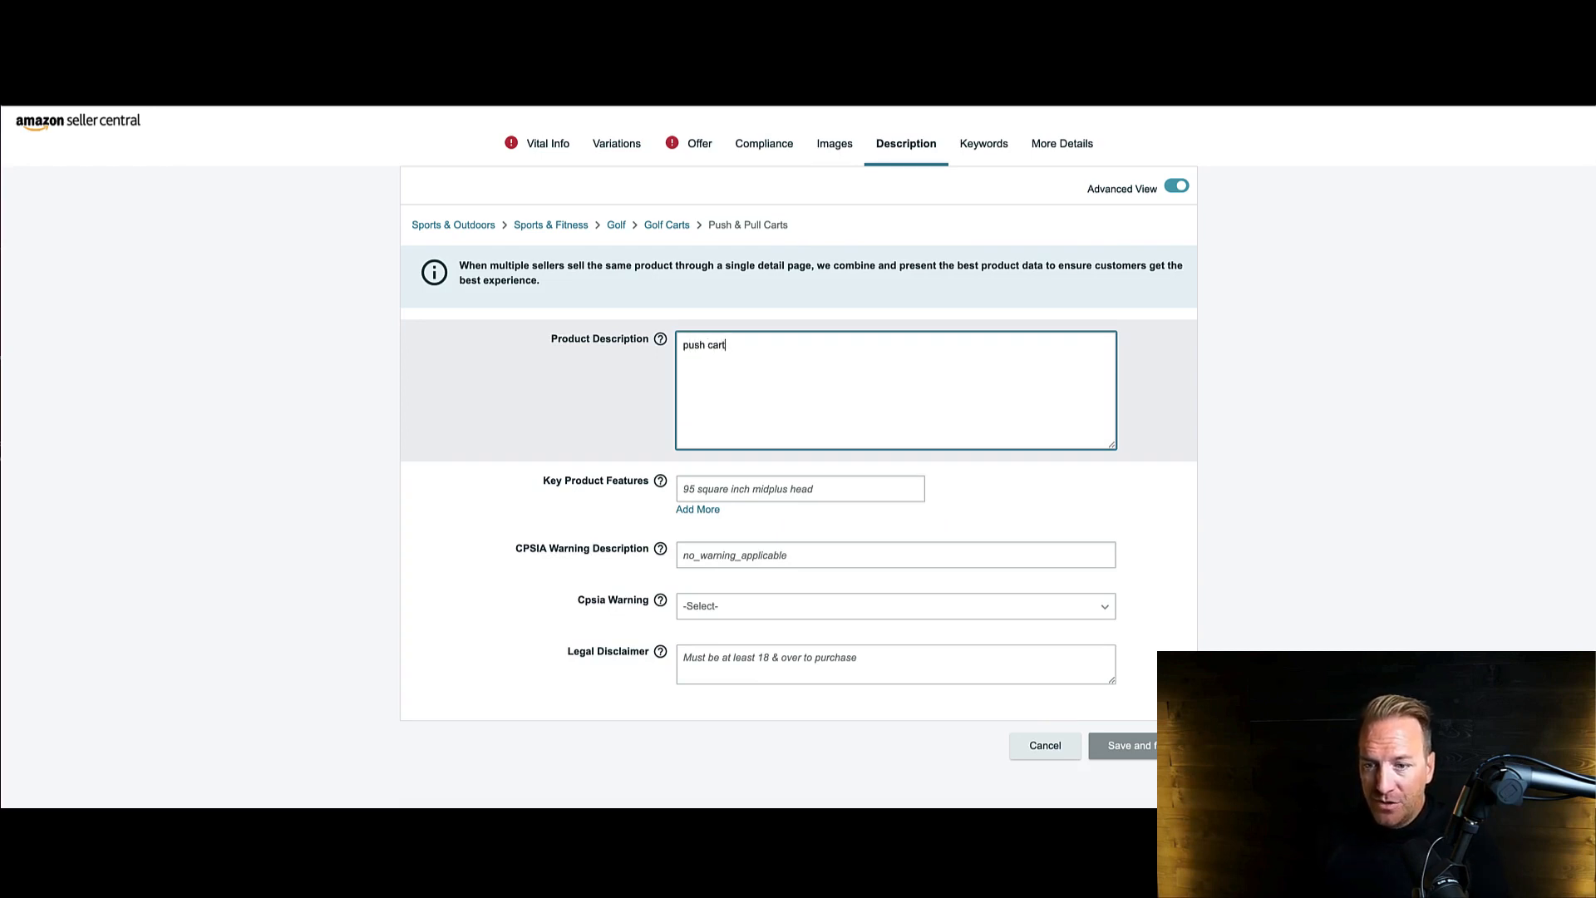
pyautogui.click(716, 489)
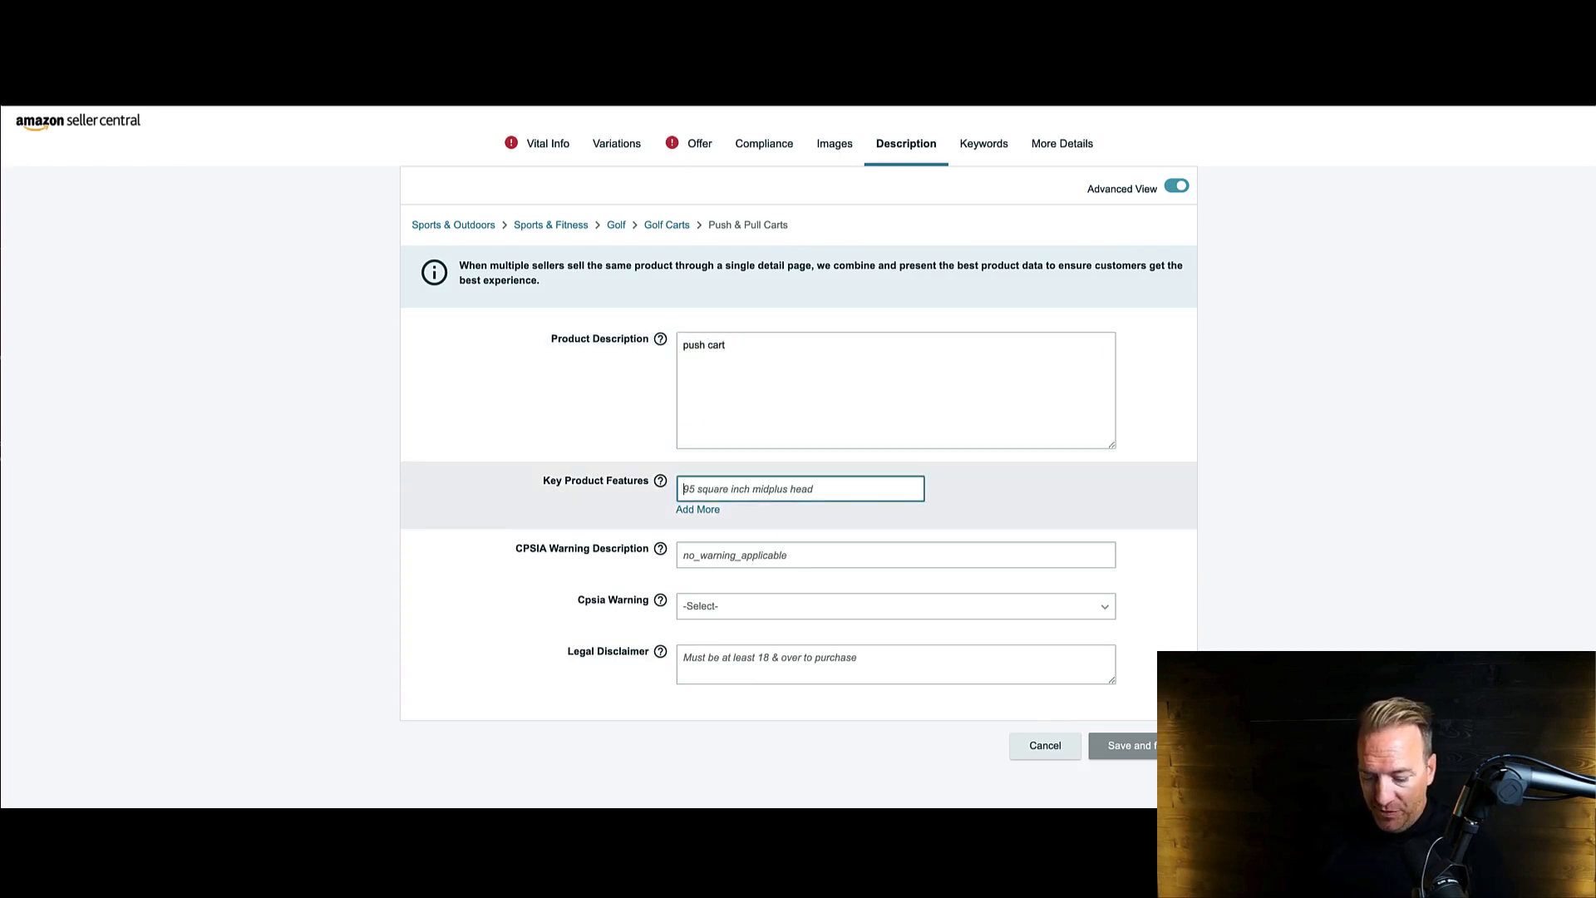
pyautogui.write('push cart')
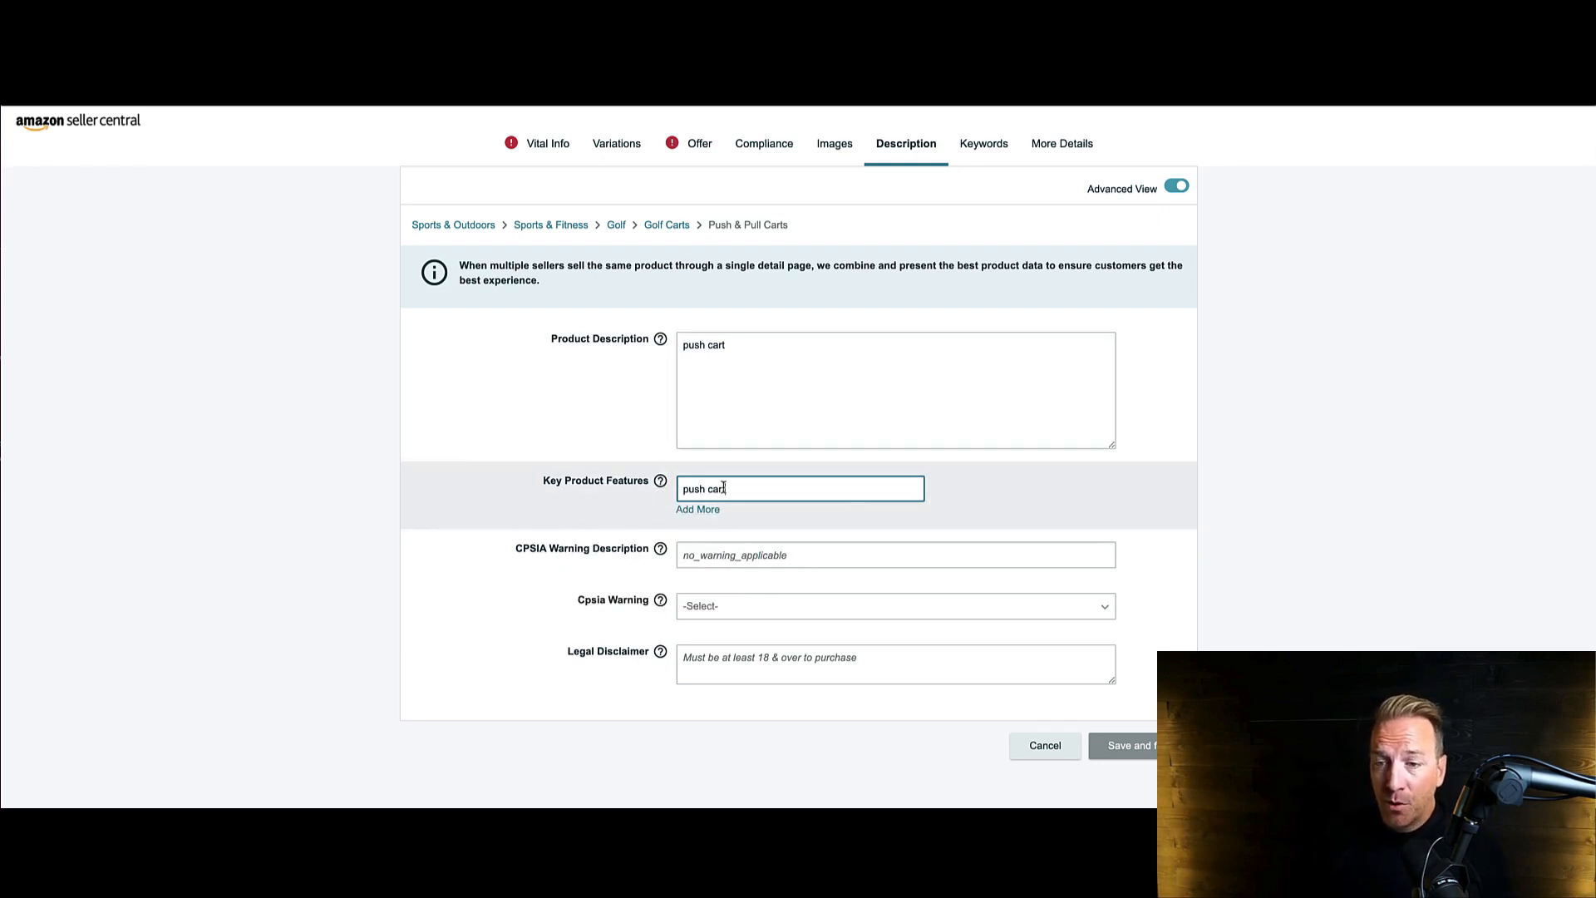
pyautogui.hotkey('ctrl', 'a')
pyautogui.press('BackSpace')
# Add a second entry line under Key Product Features.
pyautogui.click(692, 510)
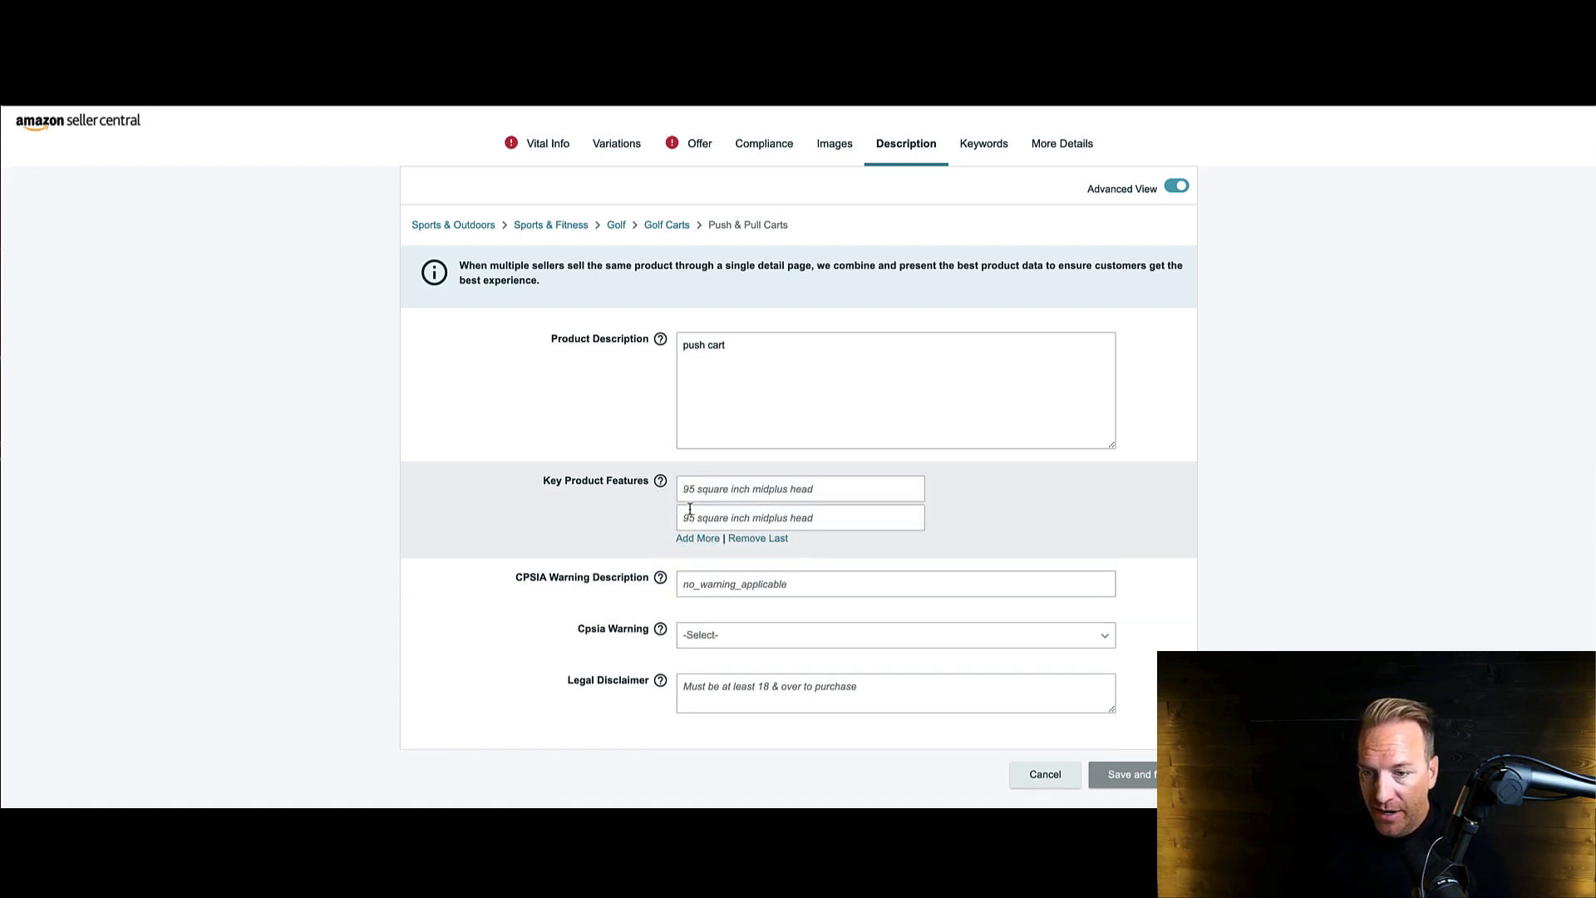
# Add three more entry lines under Key Product Features, making five in total.
pyautogui.click(692, 540)
pyautogui.click(691, 574)
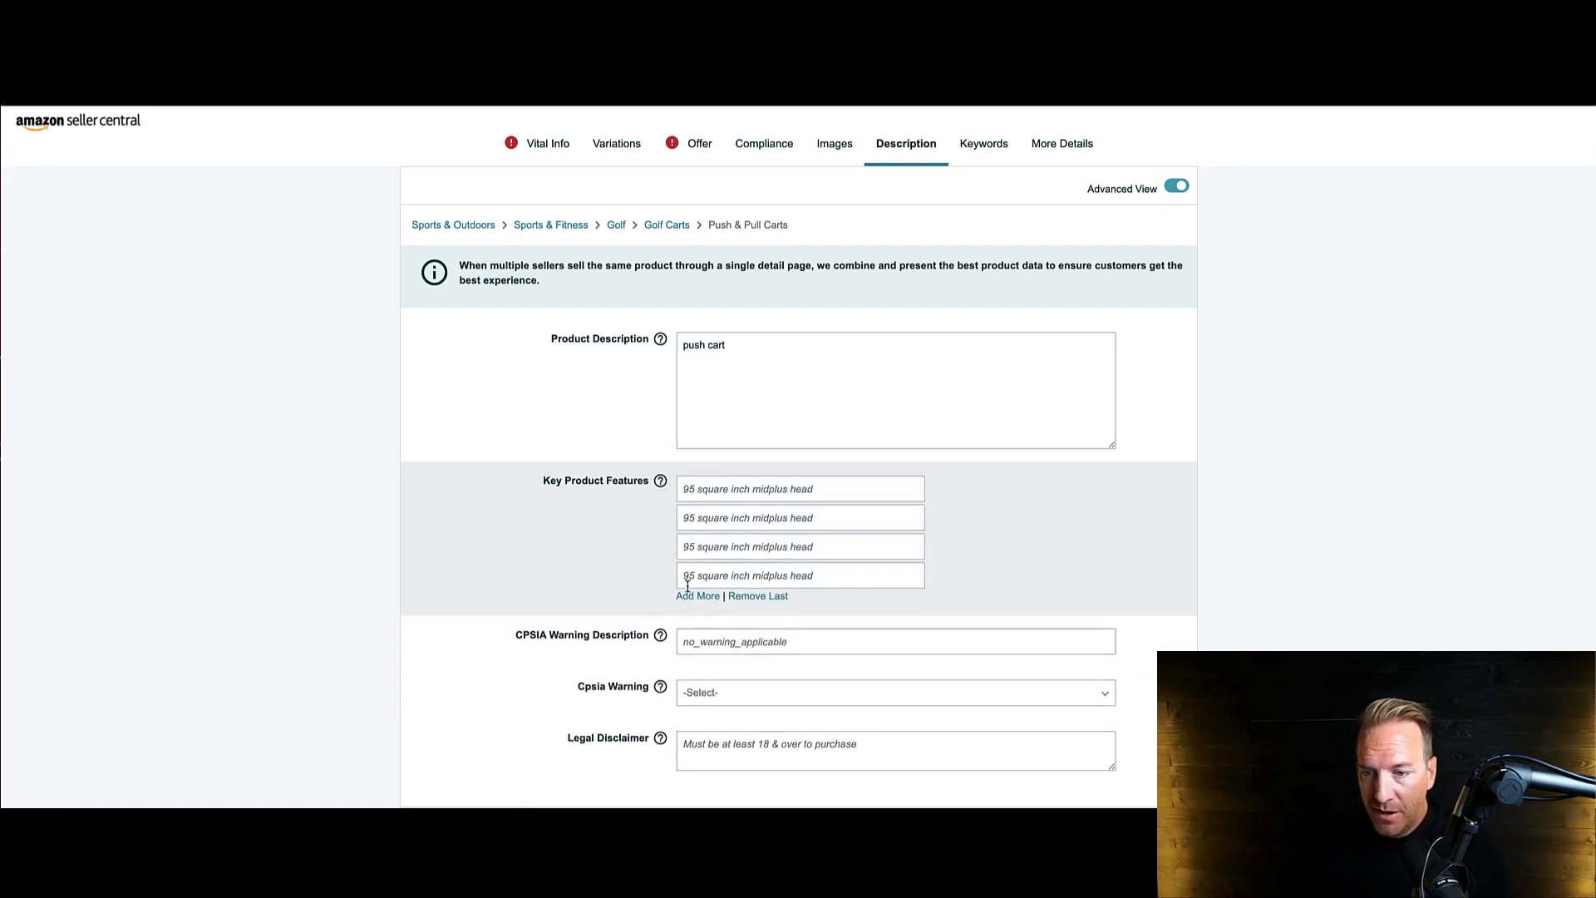
pyautogui.click(690, 601)
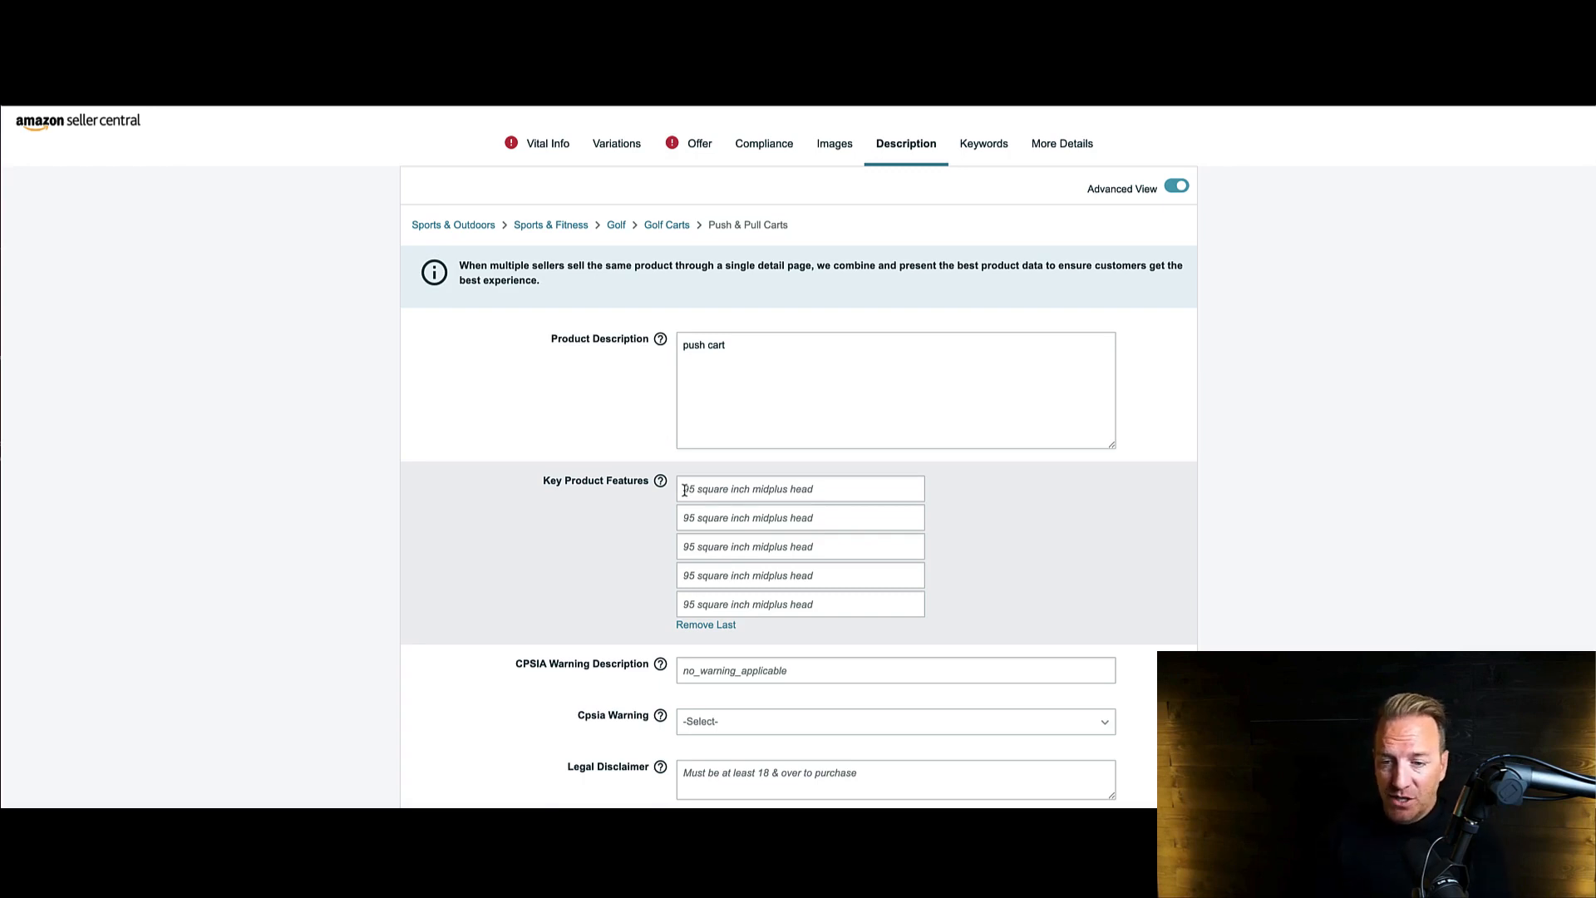
# Add a second Target Audience entry line in the listing's Keywords section and select the Search Terms field.
pyautogui.click(982, 145)
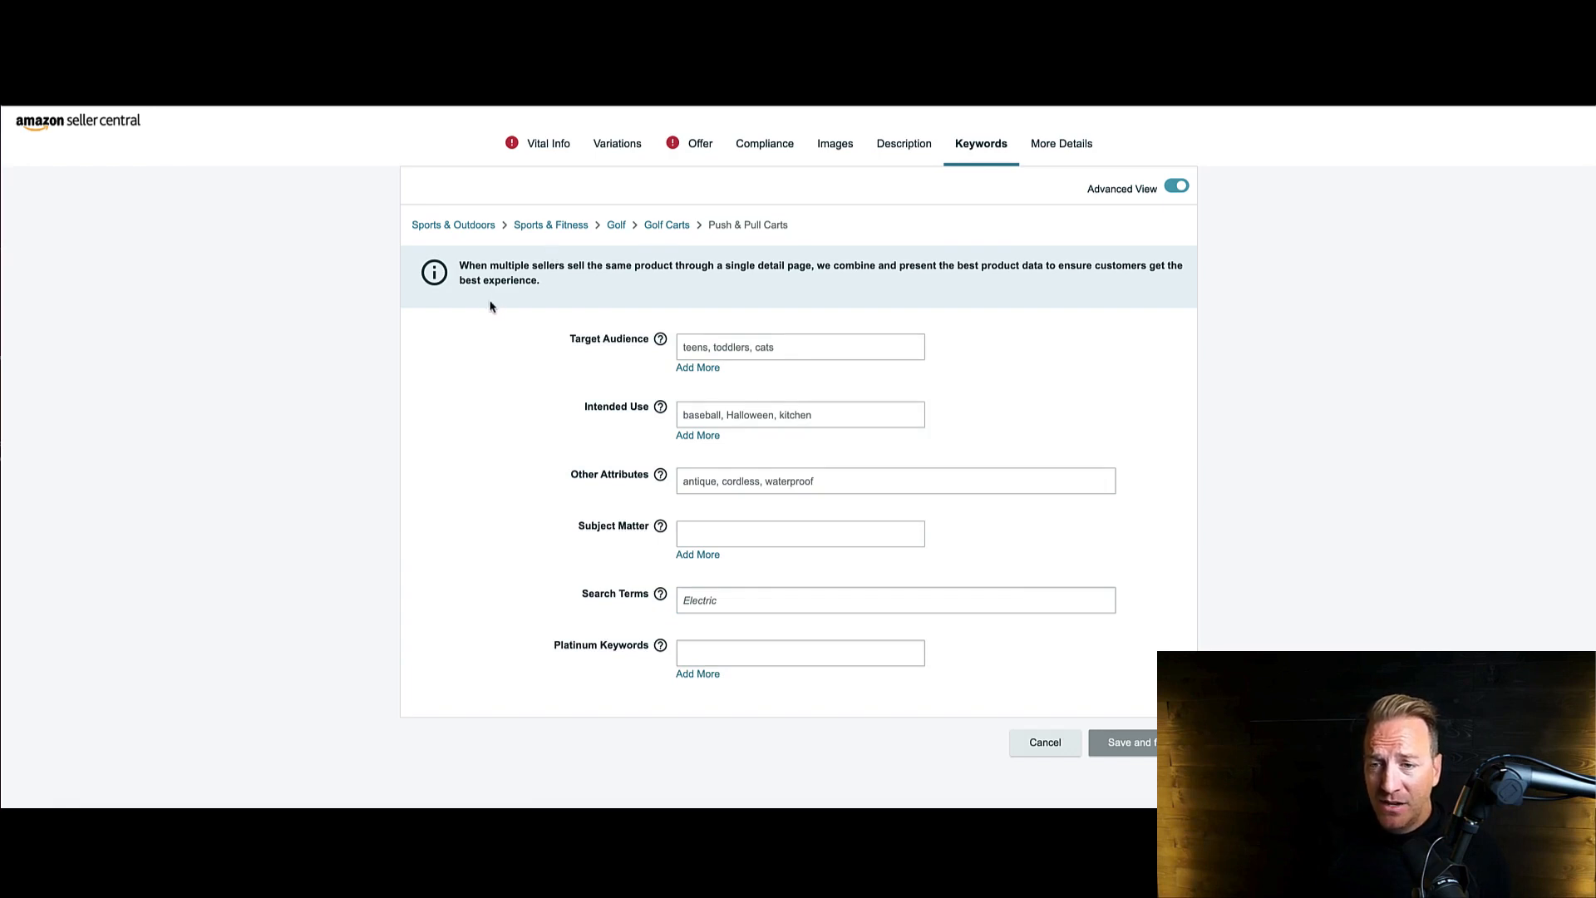
pyautogui.click(696, 367)
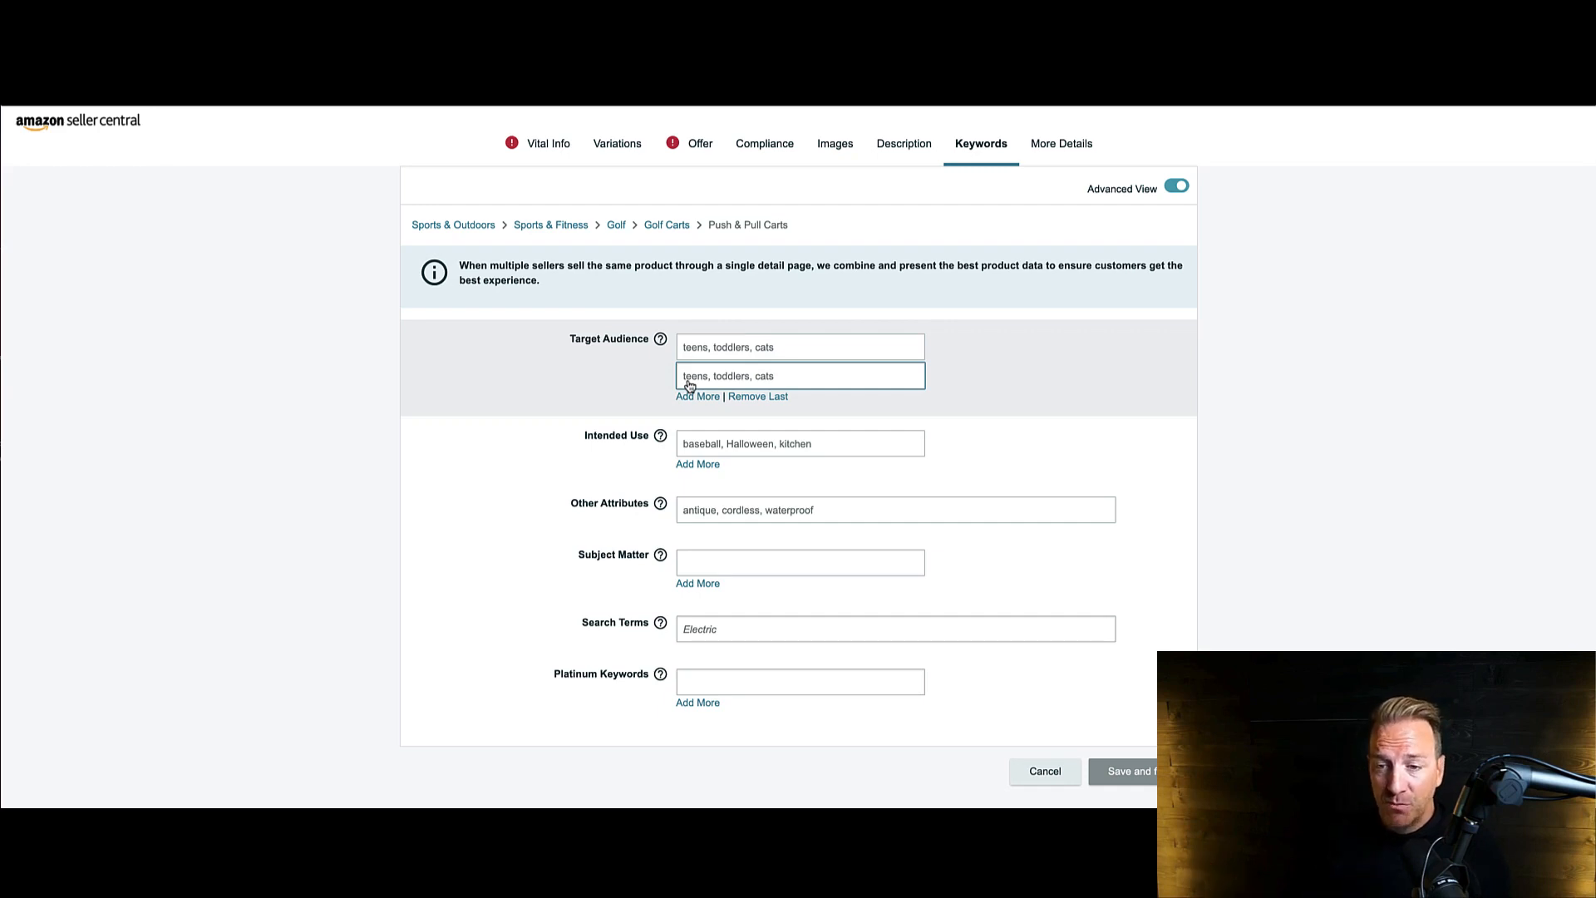
pyautogui.click(789, 628)
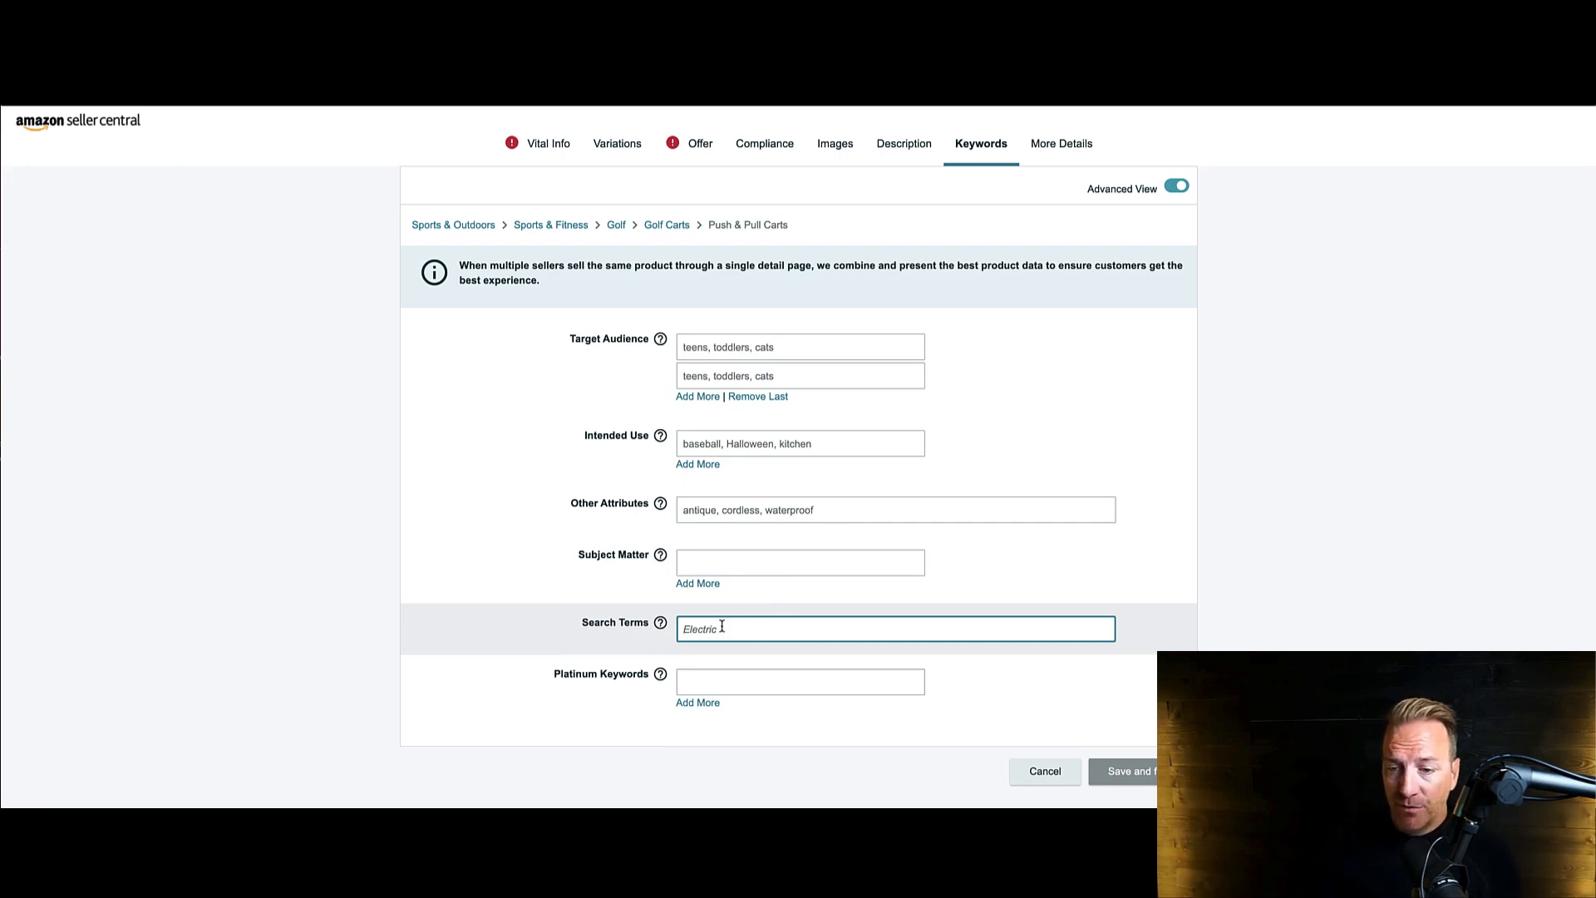
pyautogui.scroll(-1, 746, 630)
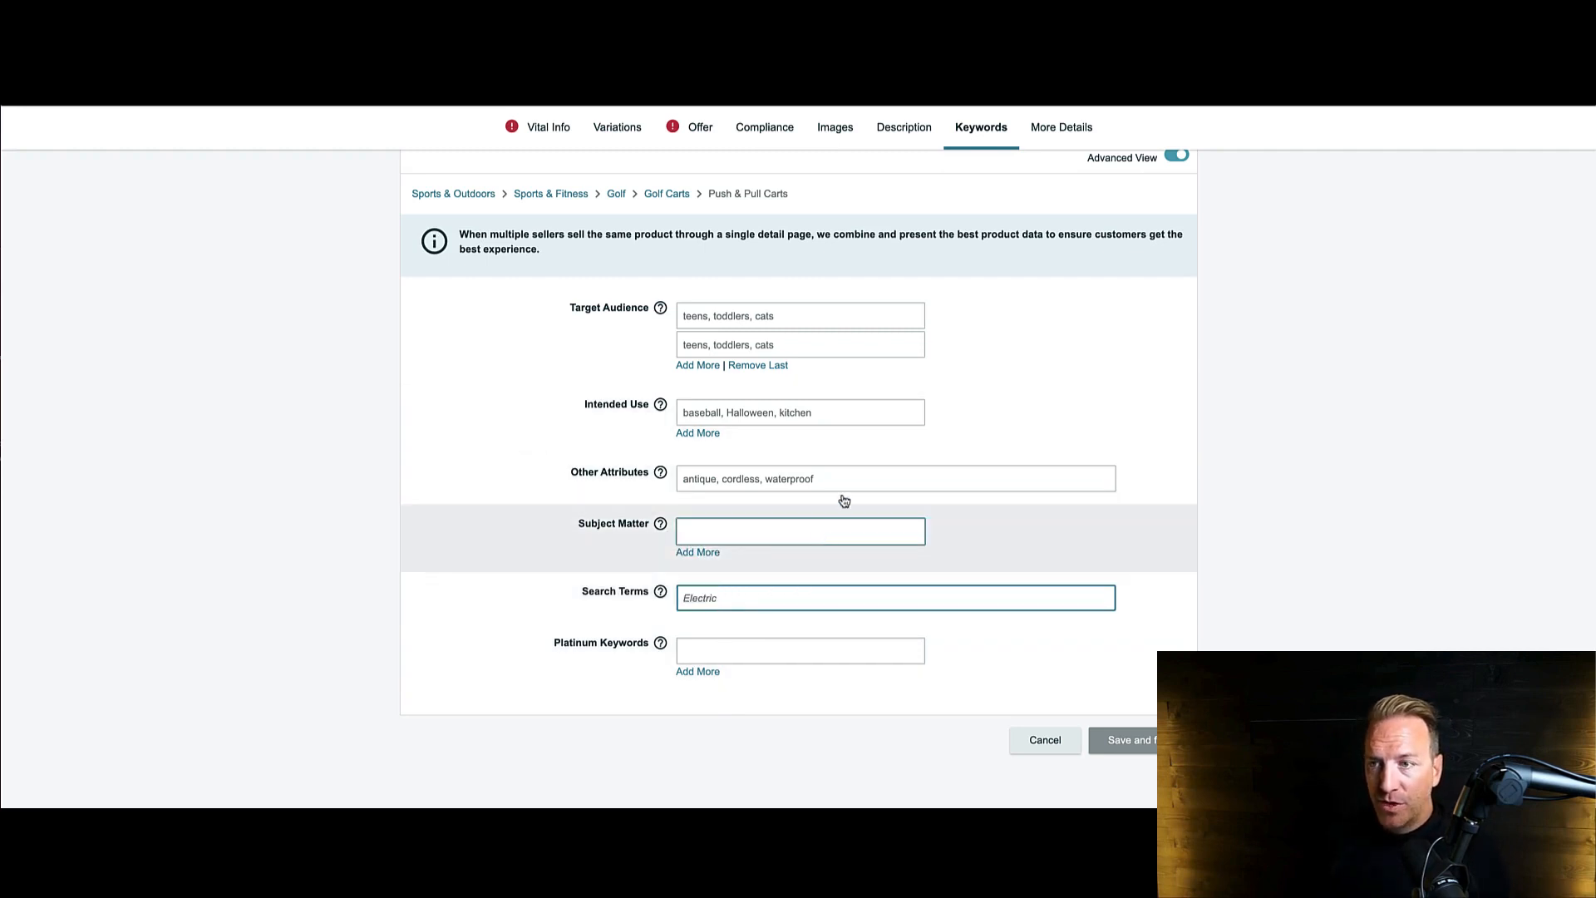
# Set the Launch Date to 05/01/2022 in the listing's More Details section.
pyautogui.click(1039, 137)
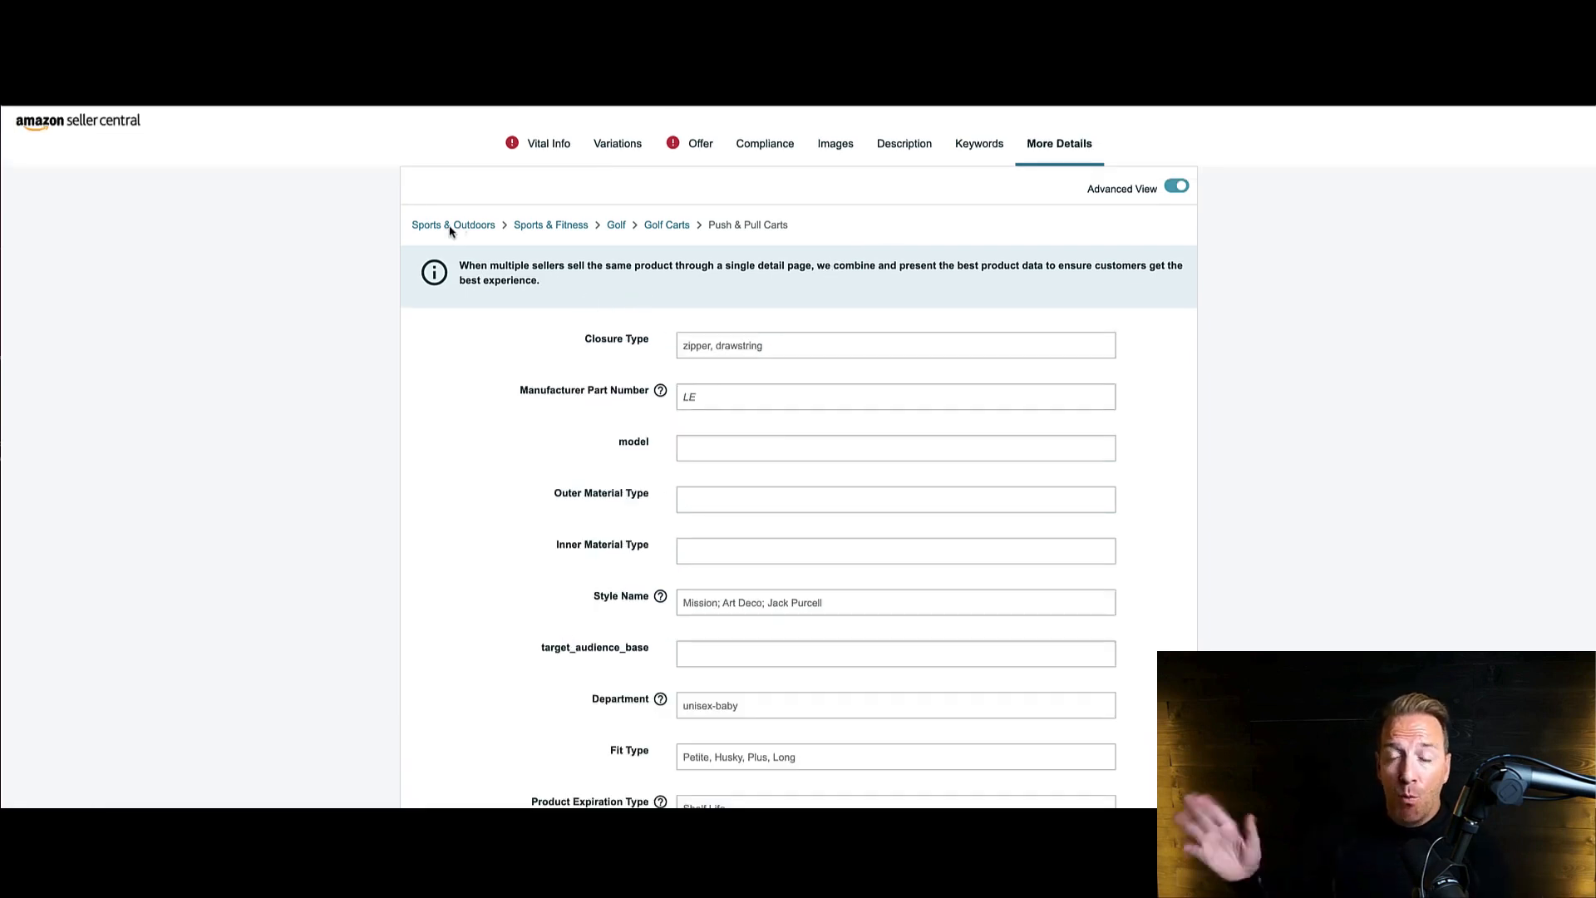
pyautogui.scroll(-5, 479, 347)
pyautogui.scroll(-7, 480, 346)
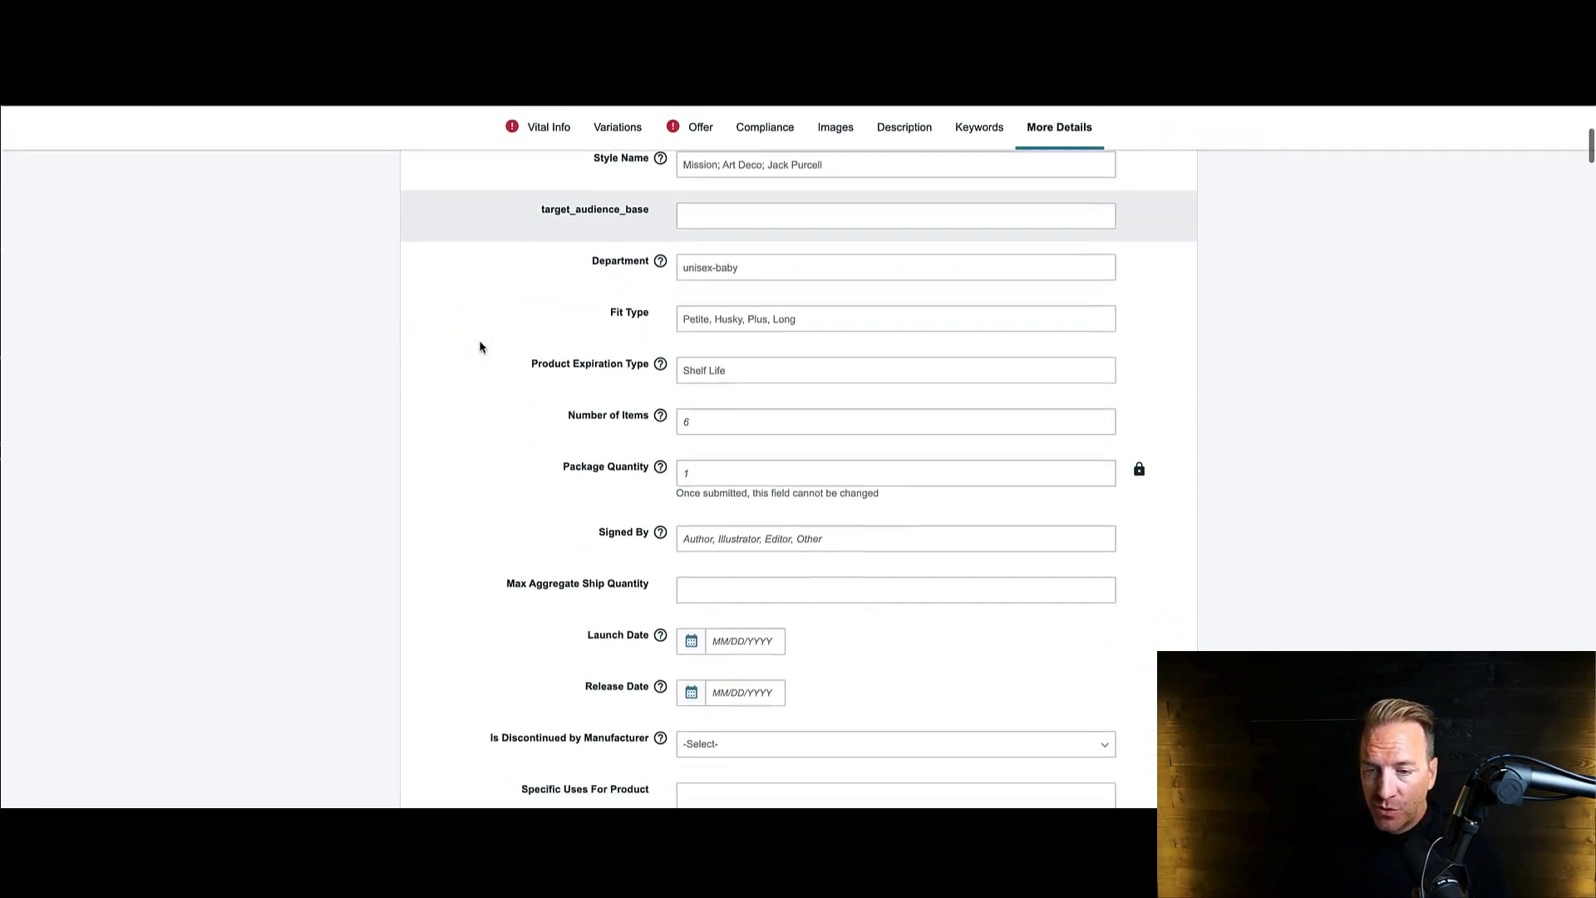
pyautogui.click(718, 409)
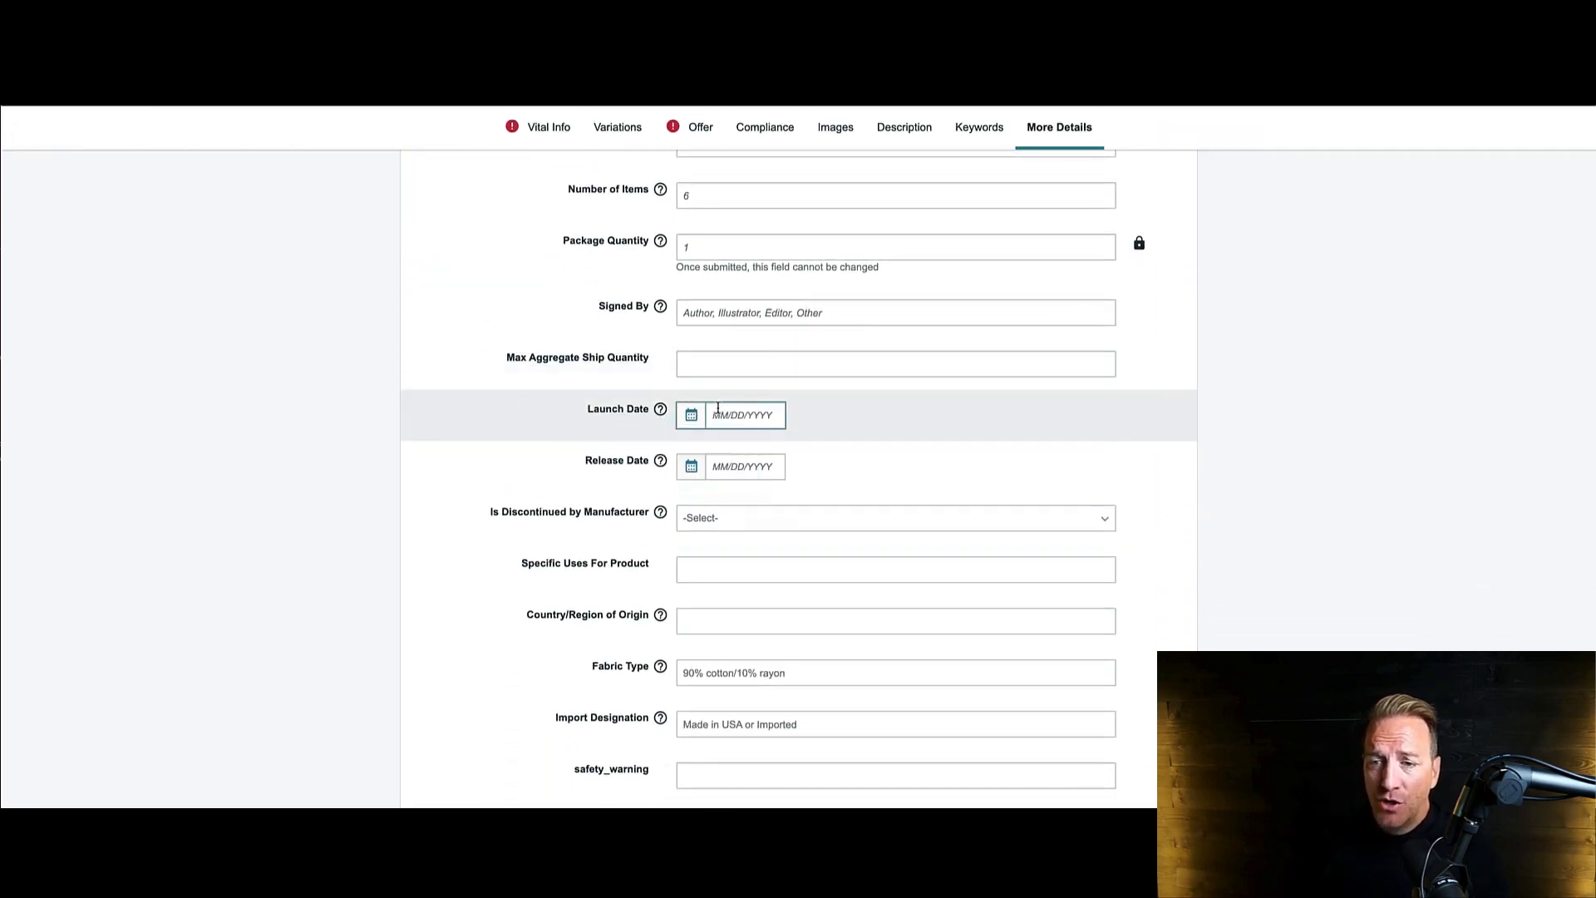
pyautogui.click(722, 409)
pyautogui.write('05/01/2022')
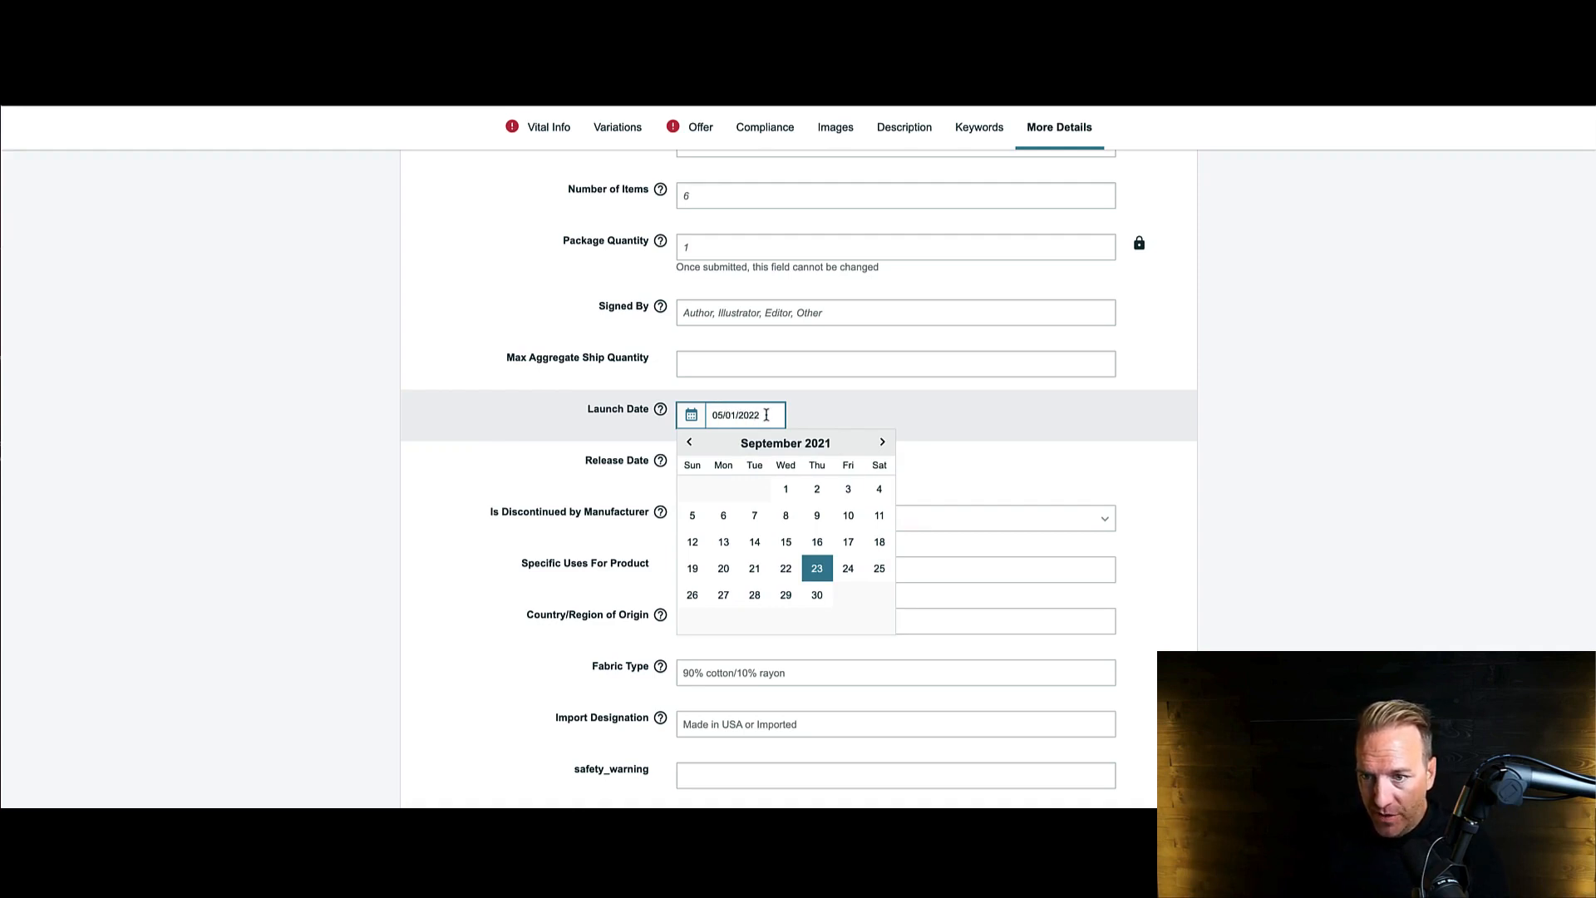
# Copy the Launch Date into the Release Date field so it is also 05/01/2022.
pyautogui.moveTo(767, 415); pyautogui.dragTo(693, 422)
pyautogui.hotkey('ctrl', 'c')
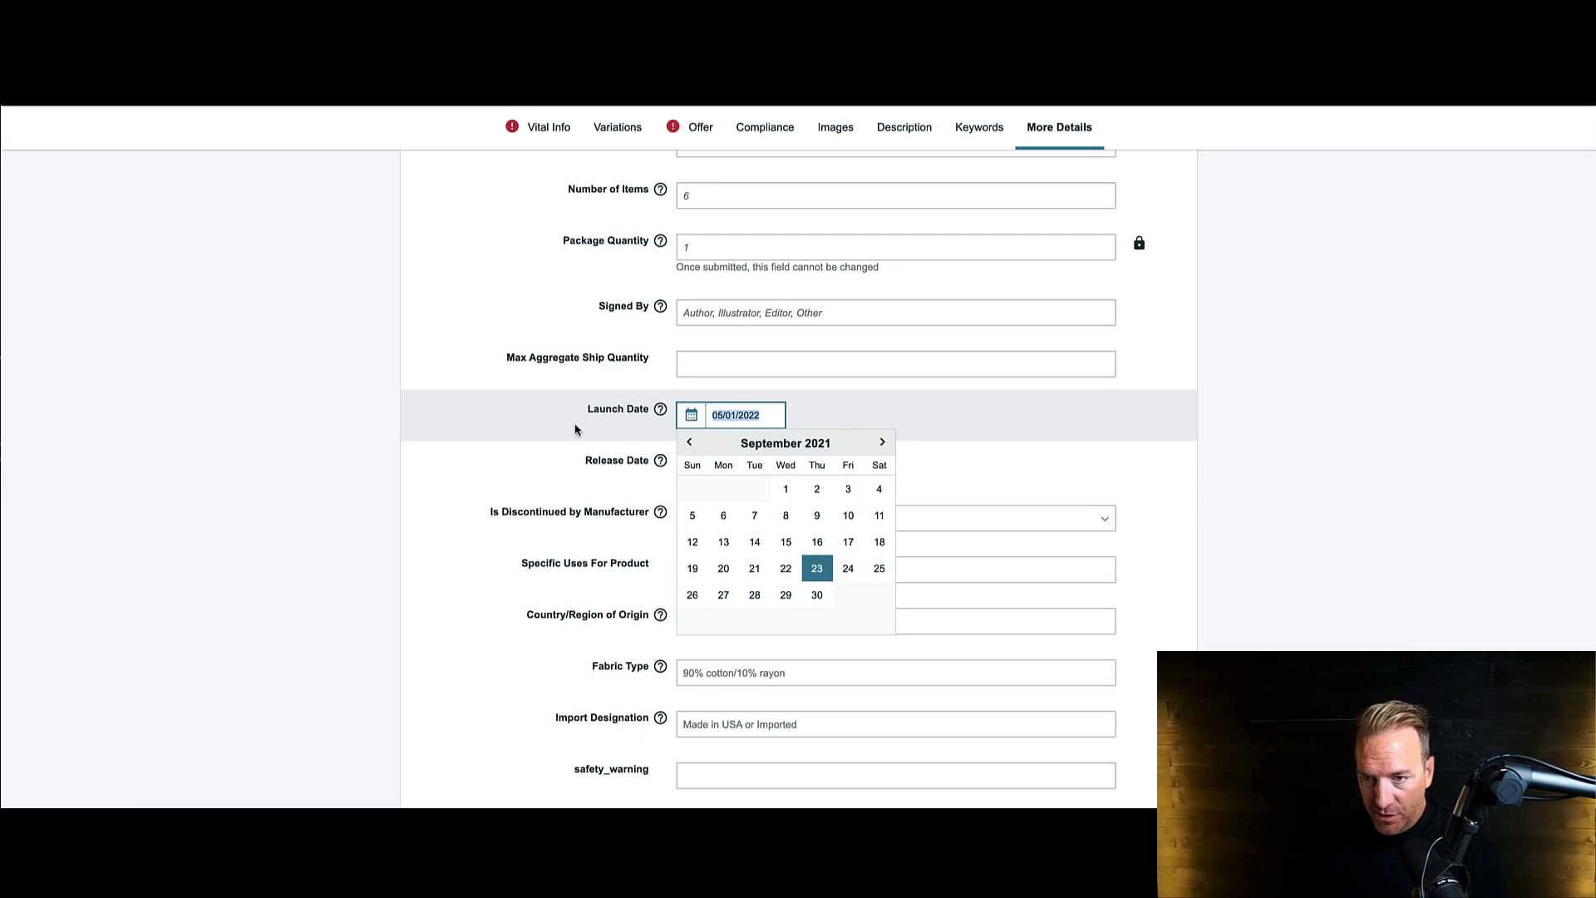
pyautogui.click(776, 444)
pyautogui.click(746, 466)
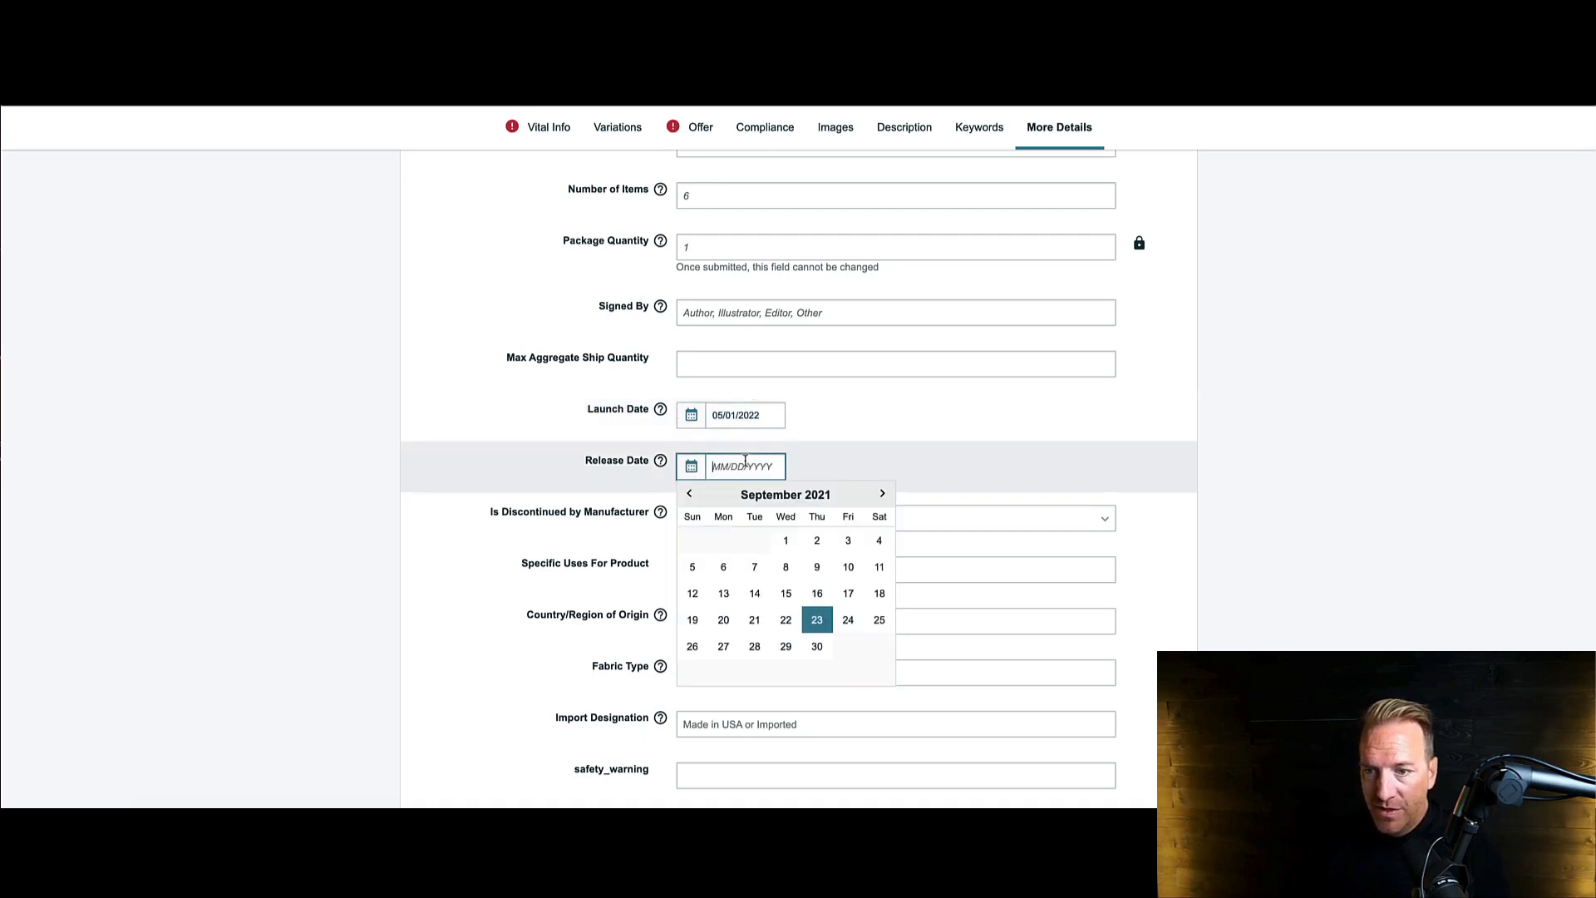
pyautogui.hotkey('ctrl', 'v')
pyautogui.click(463, 467)
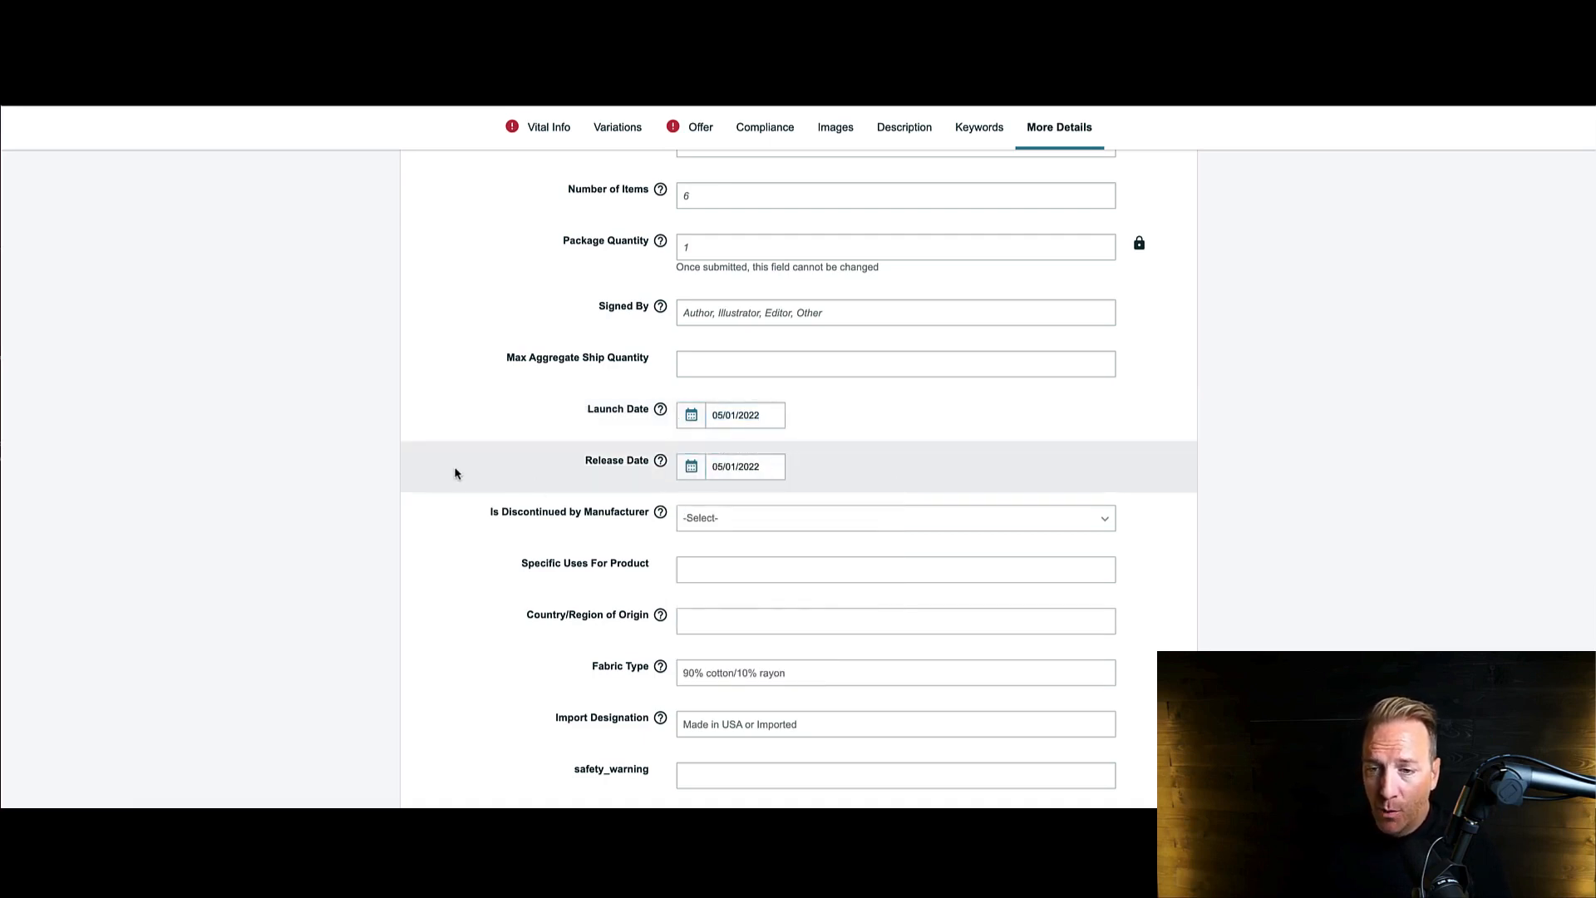
pyautogui.scroll(-3, 453, 470)
pyautogui.scroll(1, 454, 474)
pyautogui.scroll(-1, 454, 475)
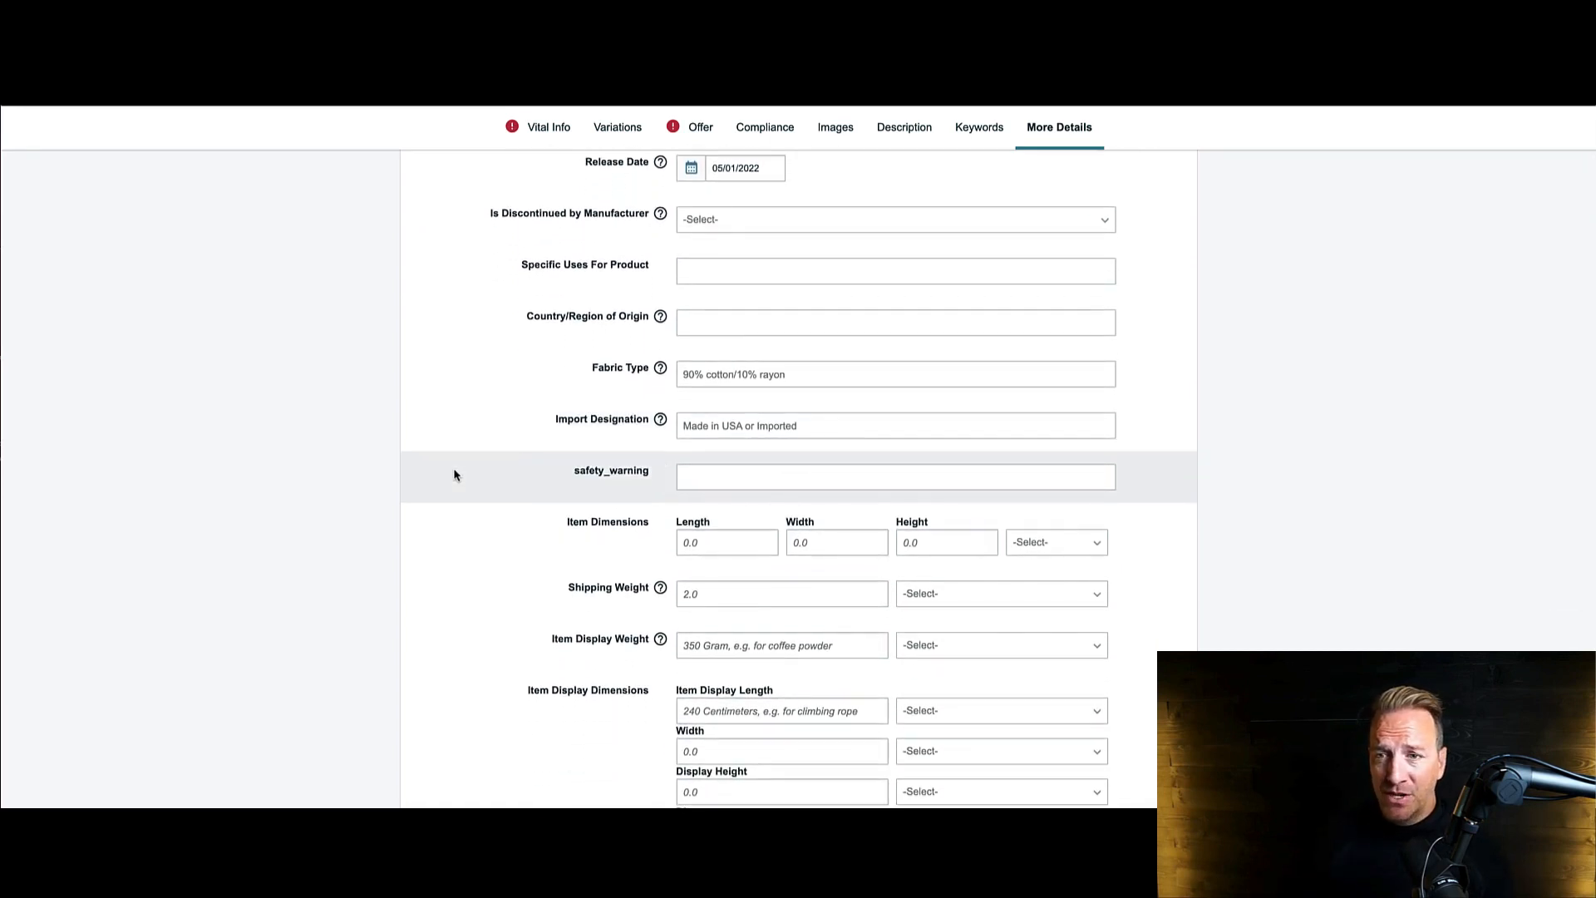
pyautogui.scroll(1, 454, 475)
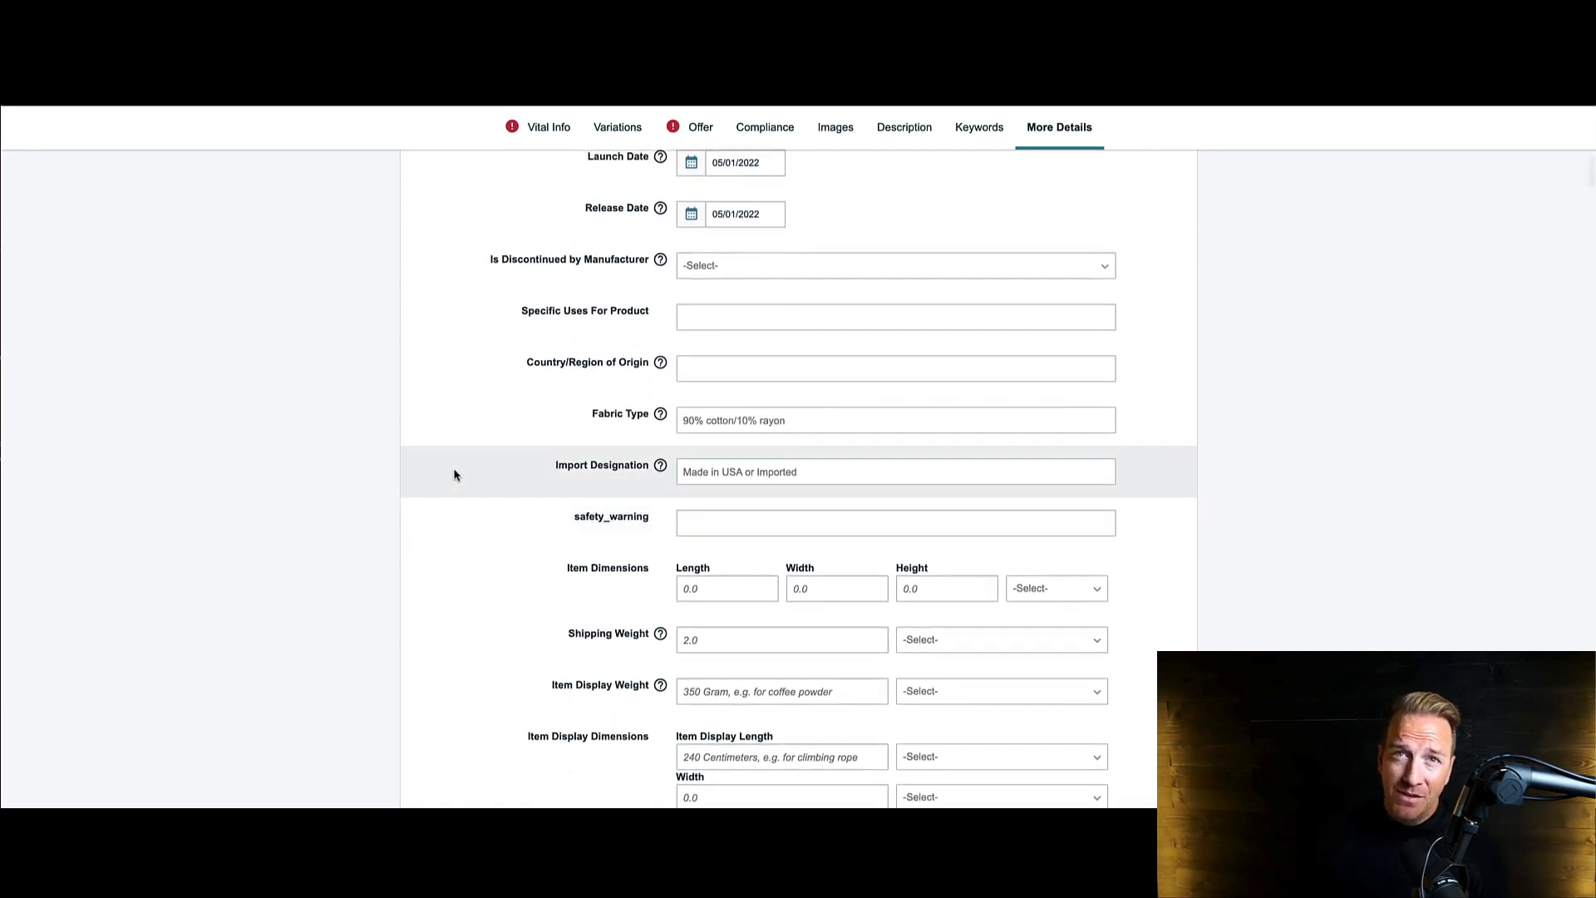